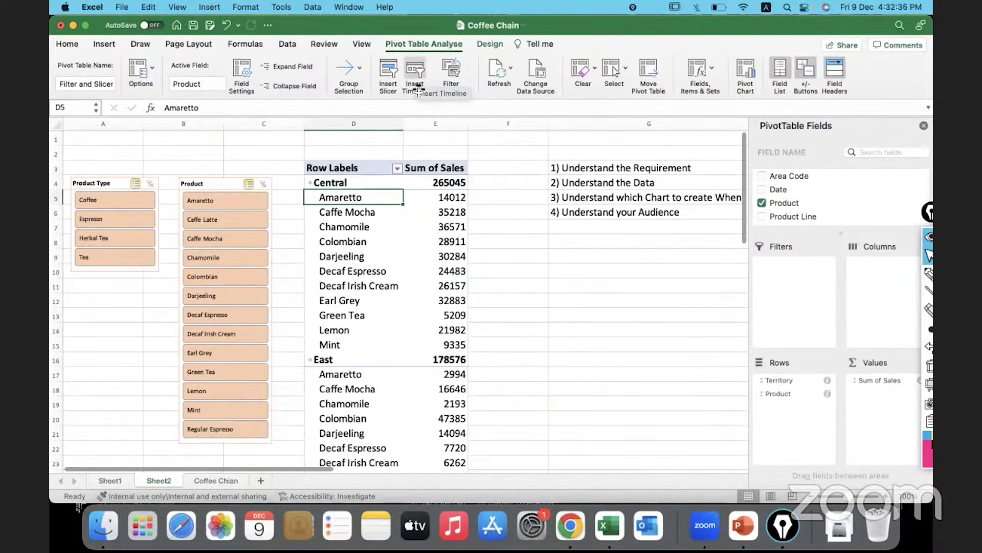
- Delete the four lines of notes in cells G3 to G6
drag(564, 167, 565, 220)
key(Delete)
- Insert a timeline for the Date field, connected to the pivot table
click(432, 199)
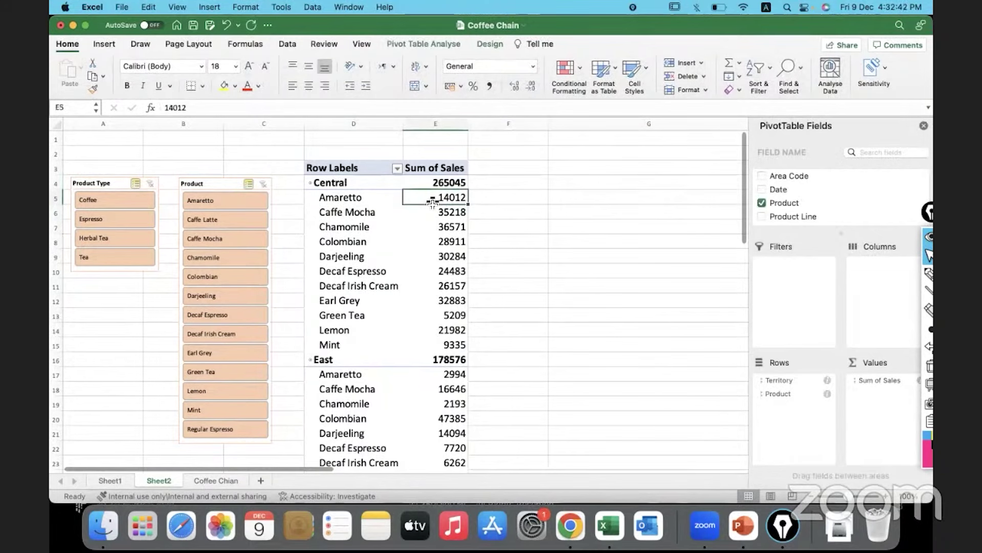
click(426, 44)
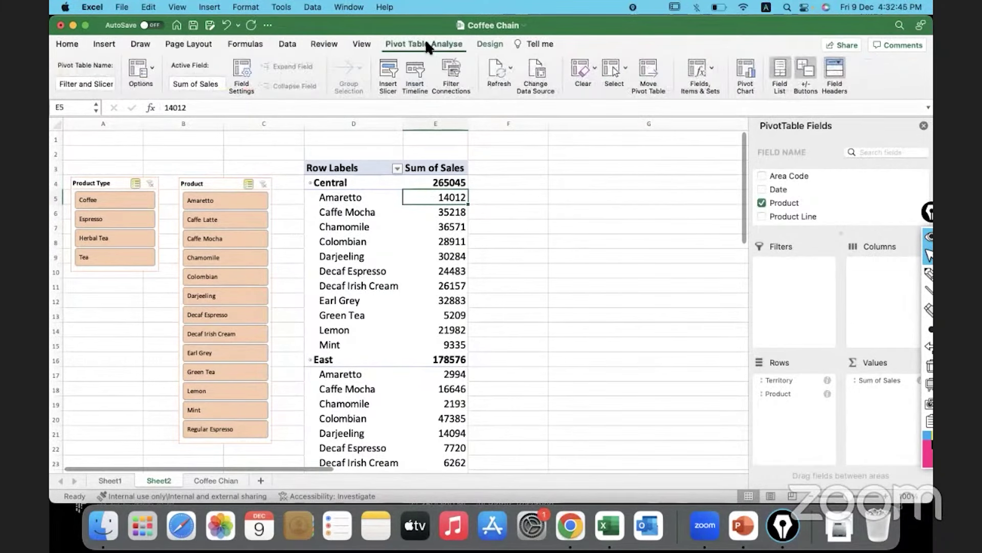
click(415, 72)
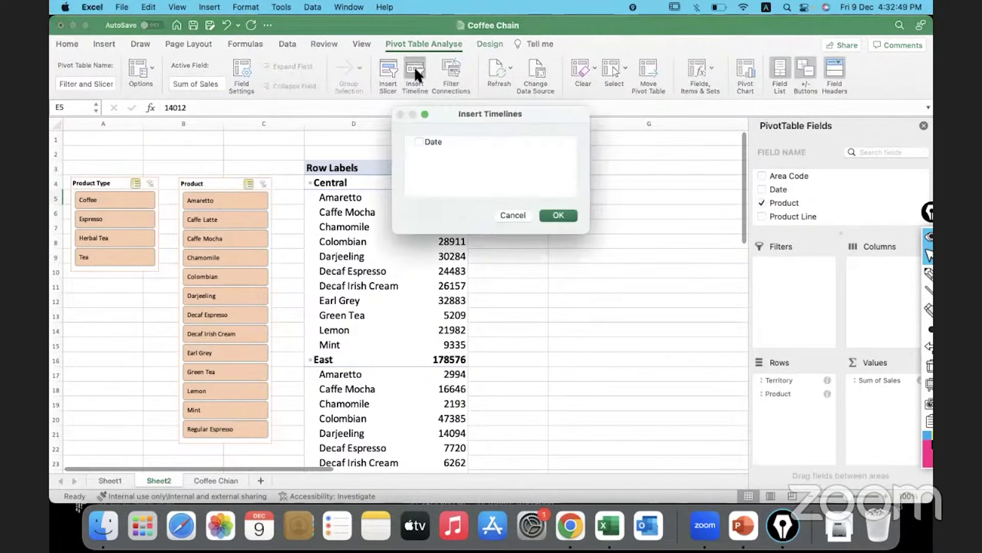
click(419, 142)
click(558, 214)
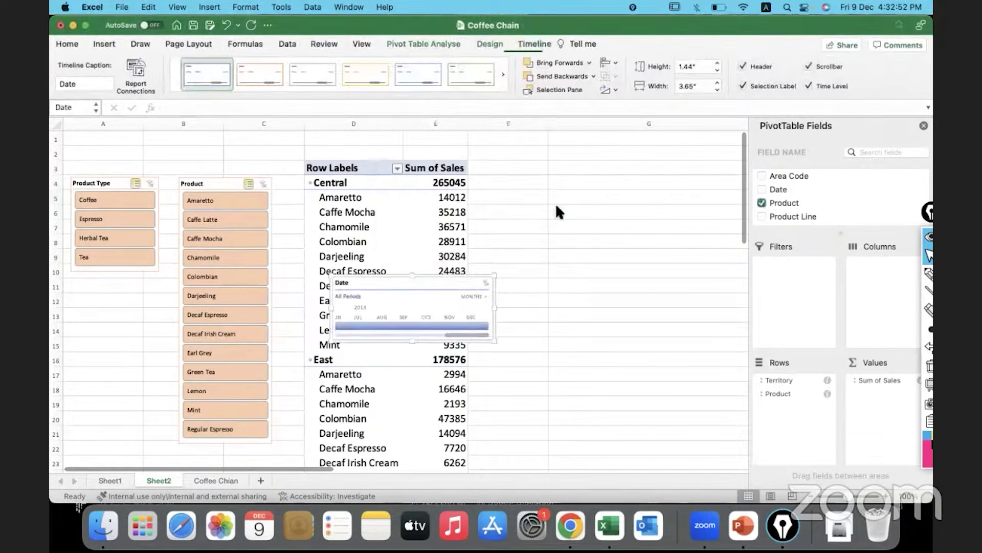
- Move the Date timeline beside the top of the pivot table and widen it to about 9.69"
drag(422, 284, 615, 135)
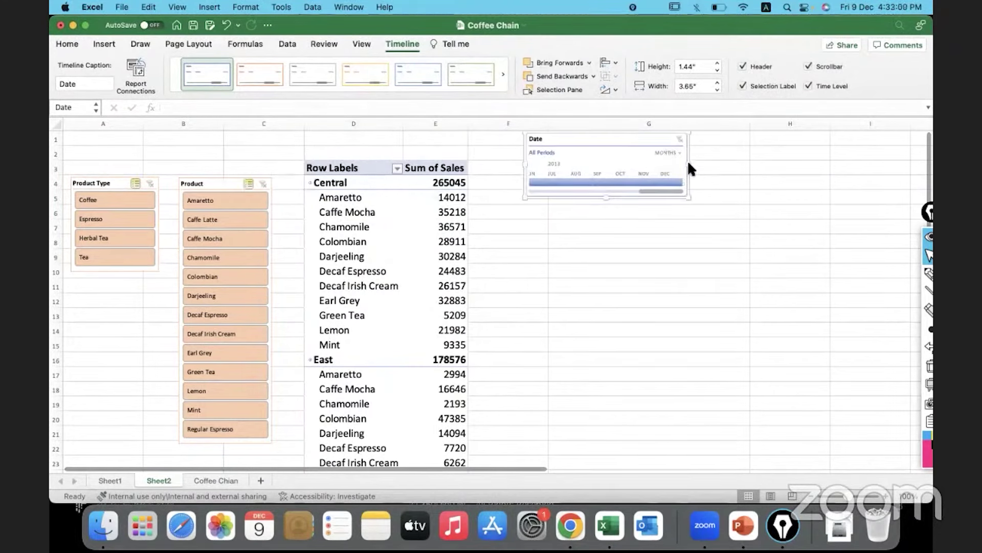
drag(689, 164, 747, 164)
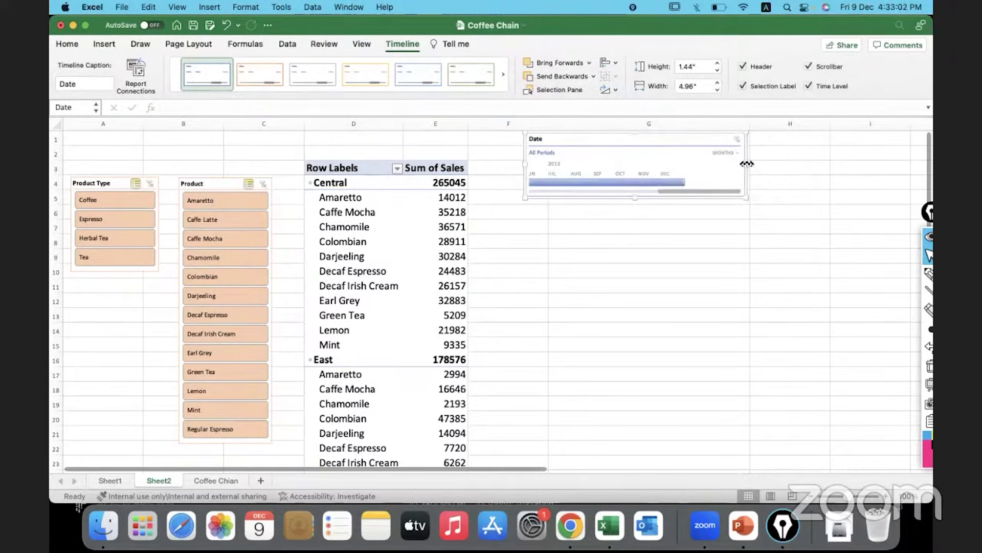
drag(688, 189, 533, 193)
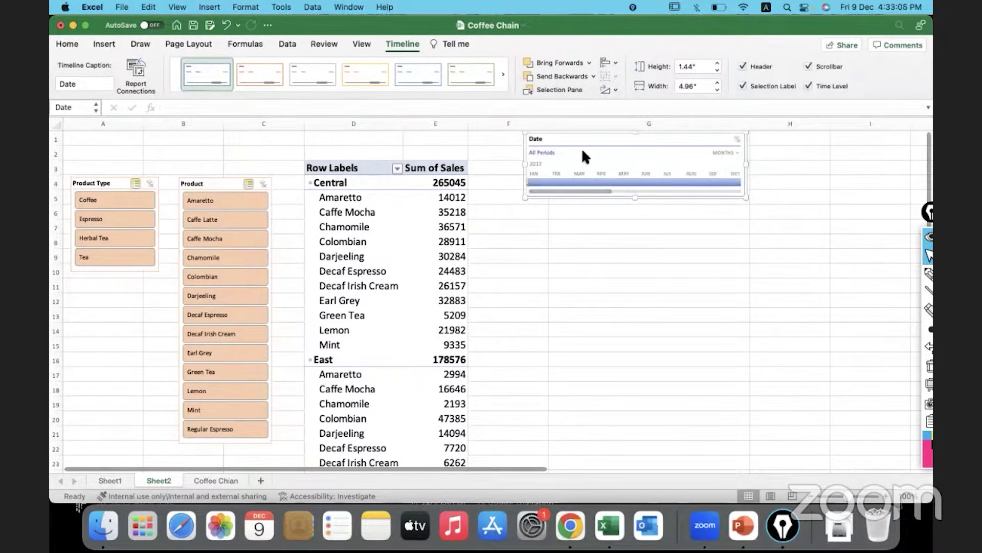
drag(746, 164, 895, 164)
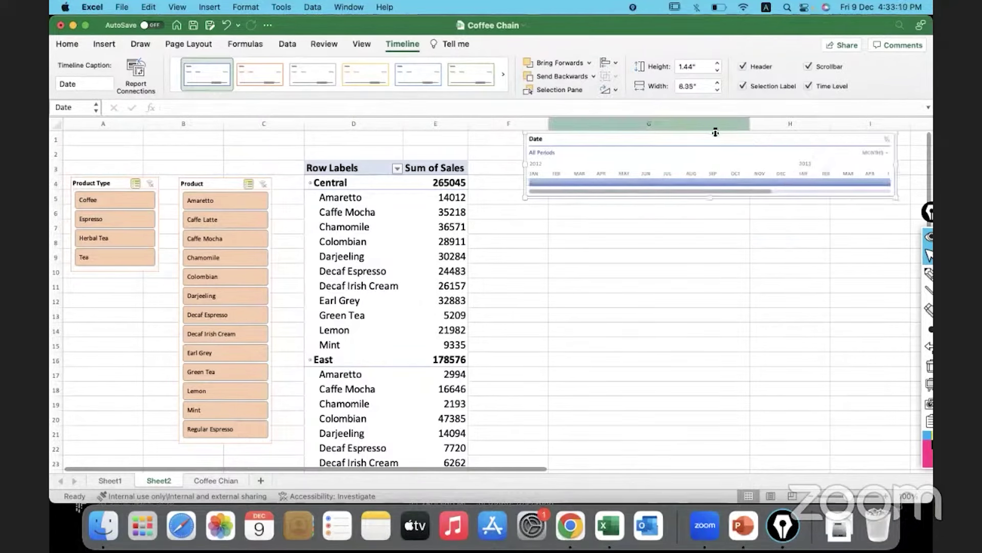
drag(522, 159, 465, 160)
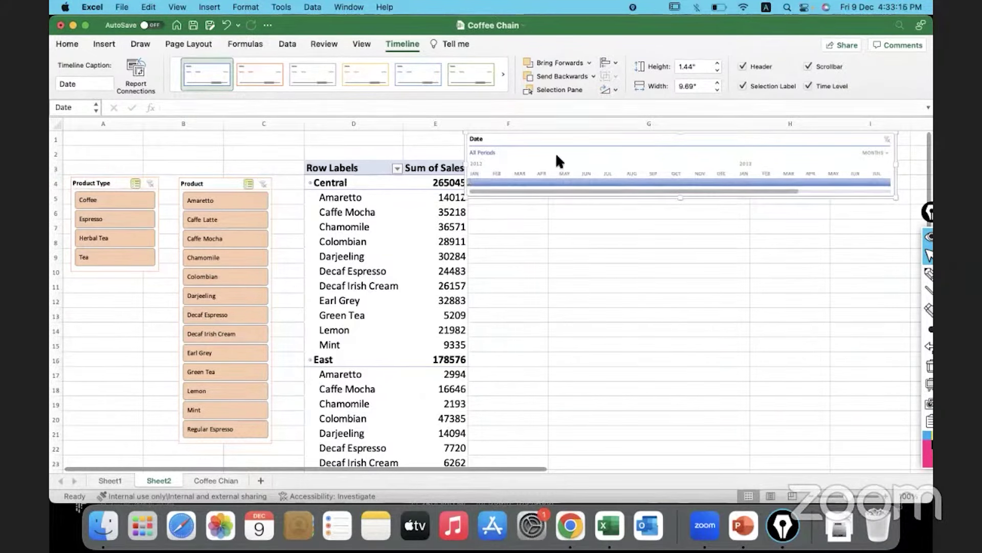
- Filter the pivot table to April through December 2013 with the Date timeline
drag(724, 191, 845, 192)
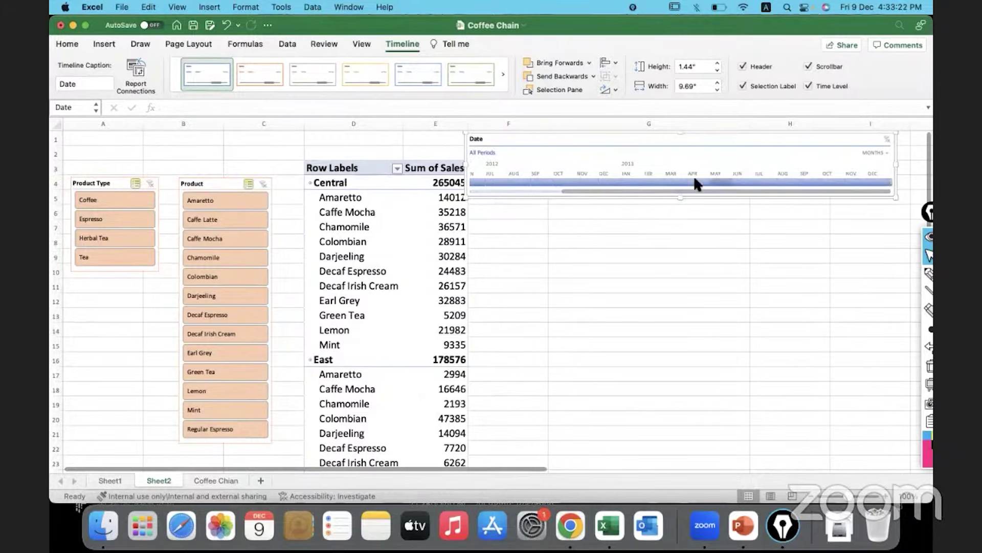
click(877, 182)
drag(770, 180, 703, 181)
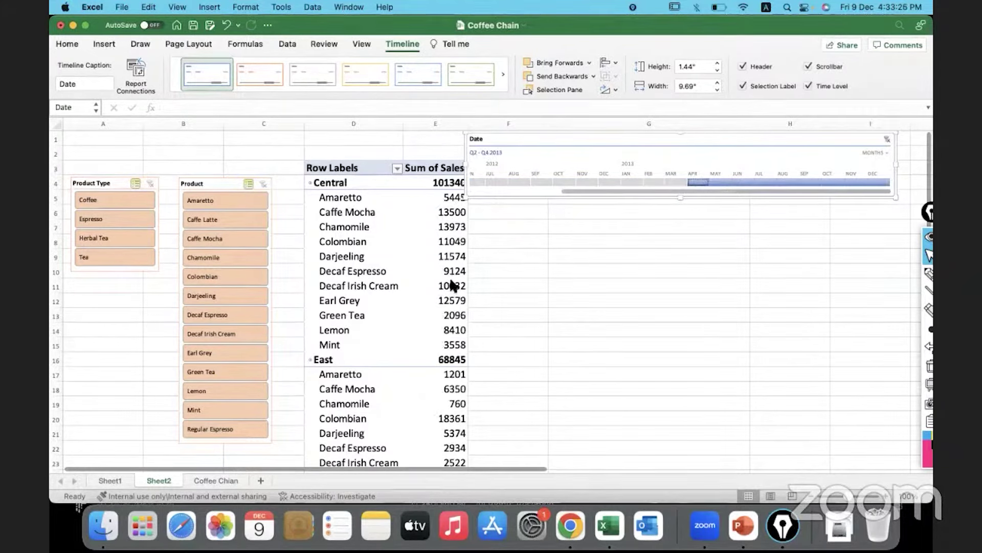
- Filter the timeline to January 2012 and shift it clear of the Sum of Sales column
drag(618, 192, 480, 186)
click(480, 183)
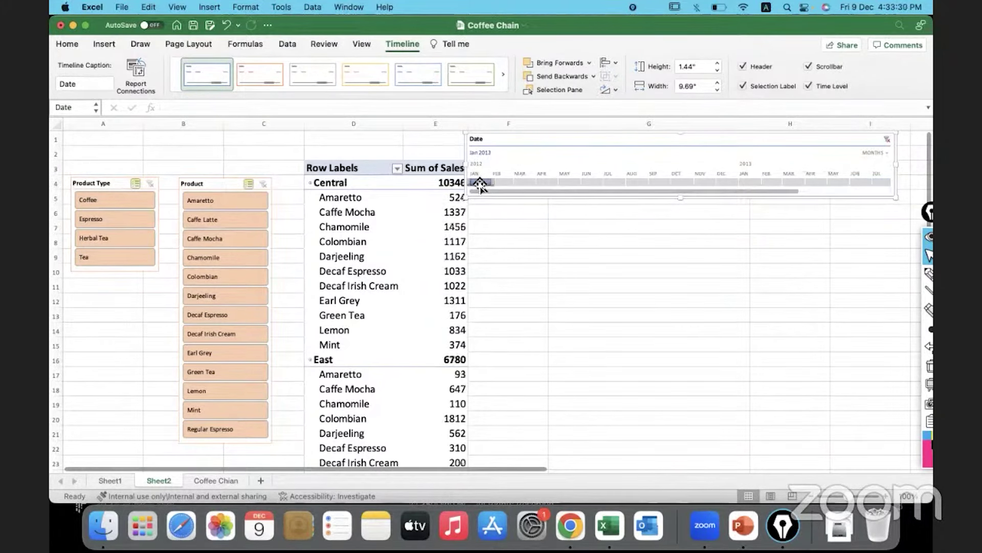
drag(517, 131, 536, 139)
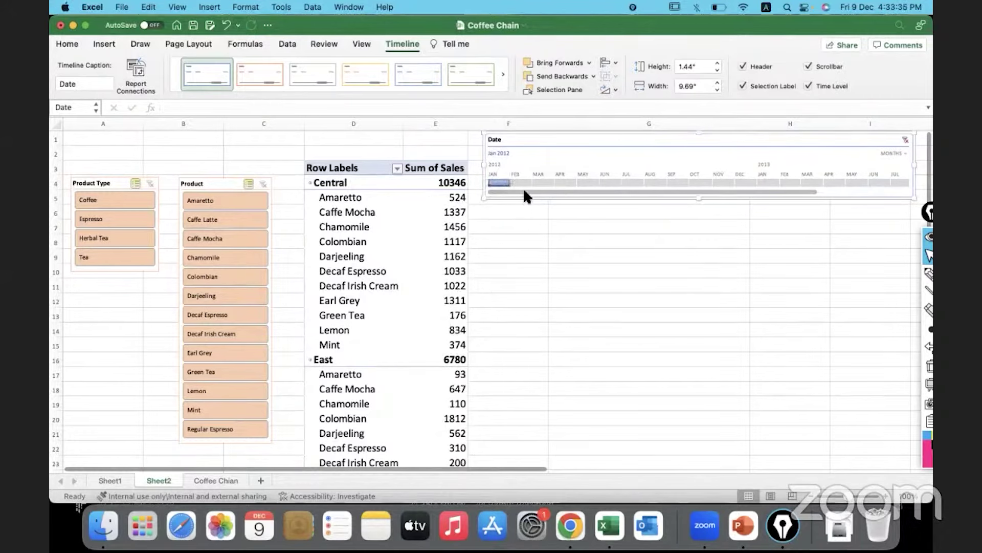
- Filter the pivot table to February, March, April, May and June 2012, one month after another
click(523, 183)
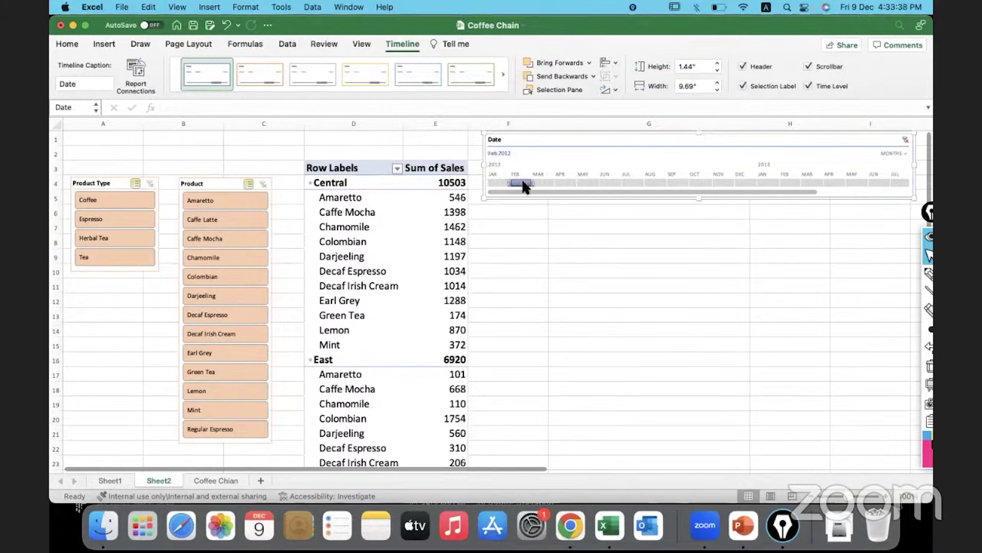
click(544, 181)
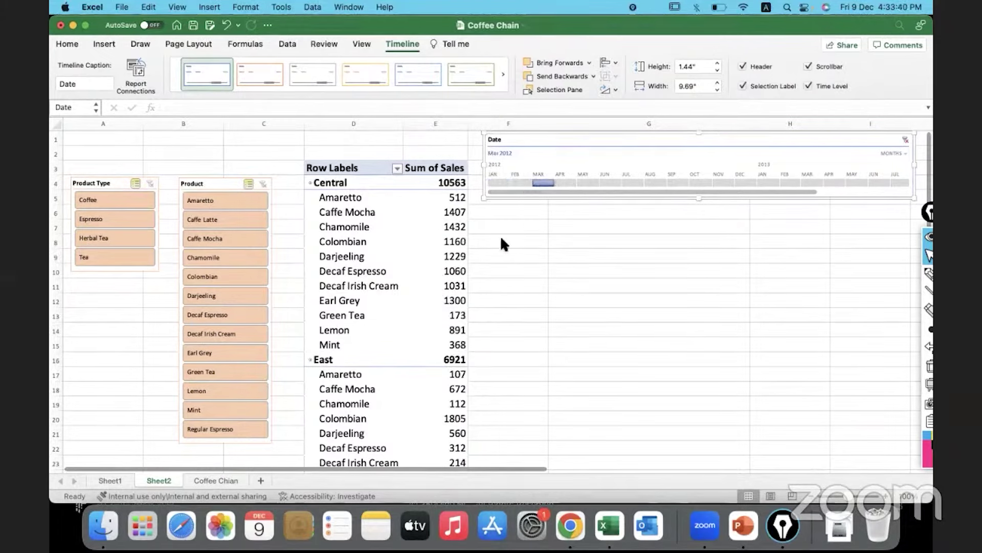
click(565, 182)
click(591, 182)
click(612, 181)
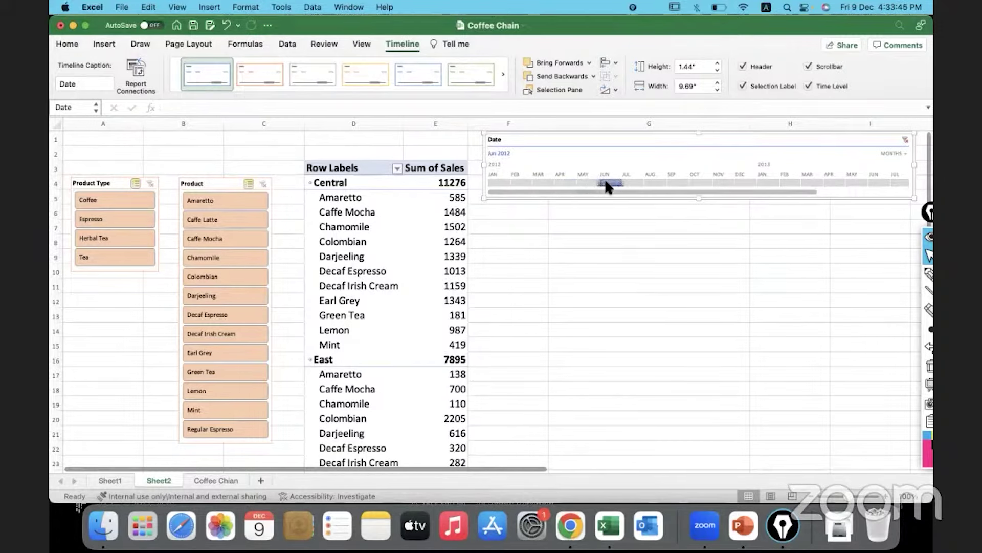
- Increase the Date timeline's height to 1.9"
click(717, 62)
click(718, 63)
click(718, 63)
click(718, 63)
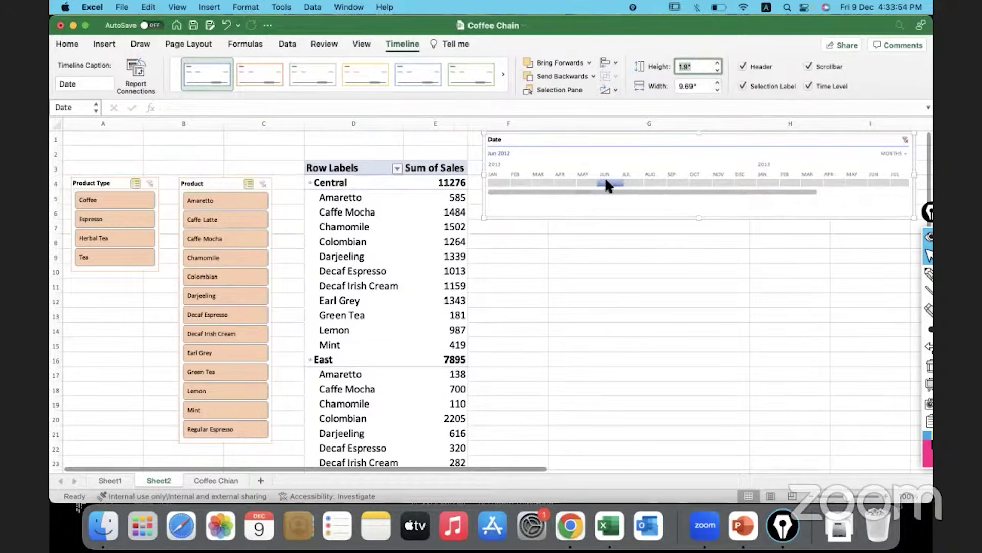
- Extend the timeline selection across several months so it covers October 2012 through June 2013
drag(603, 184, 509, 184)
drag(621, 182, 847, 182)
drag(712, 182, 881, 183)
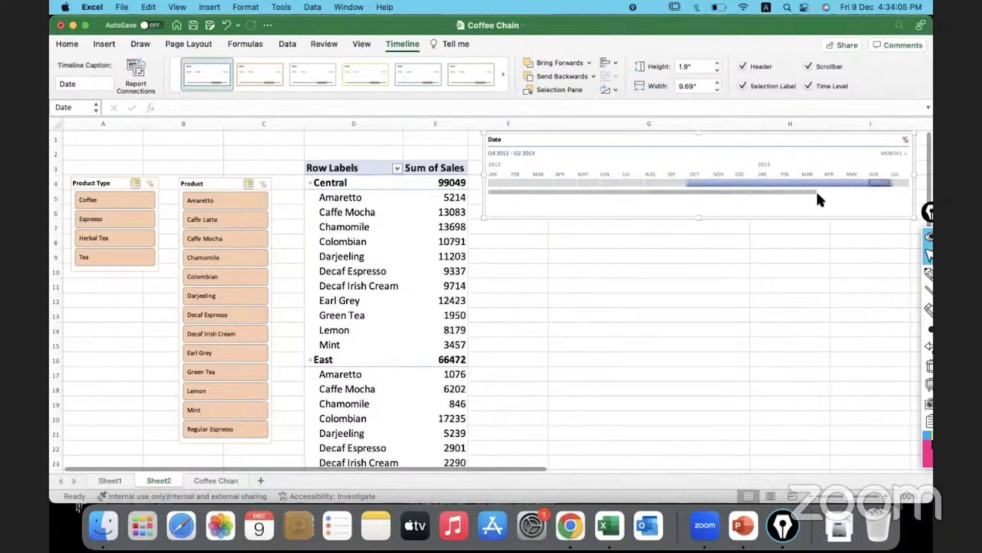
drag(800, 193, 880, 193)
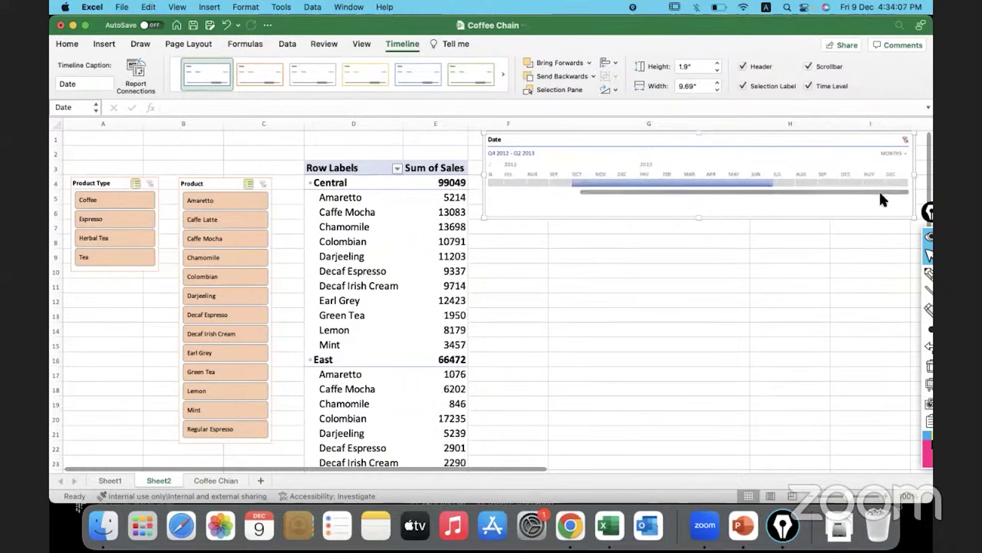
- Switch the timeline's time level to quarters and narrow it to about 3.31"
click(905, 150)
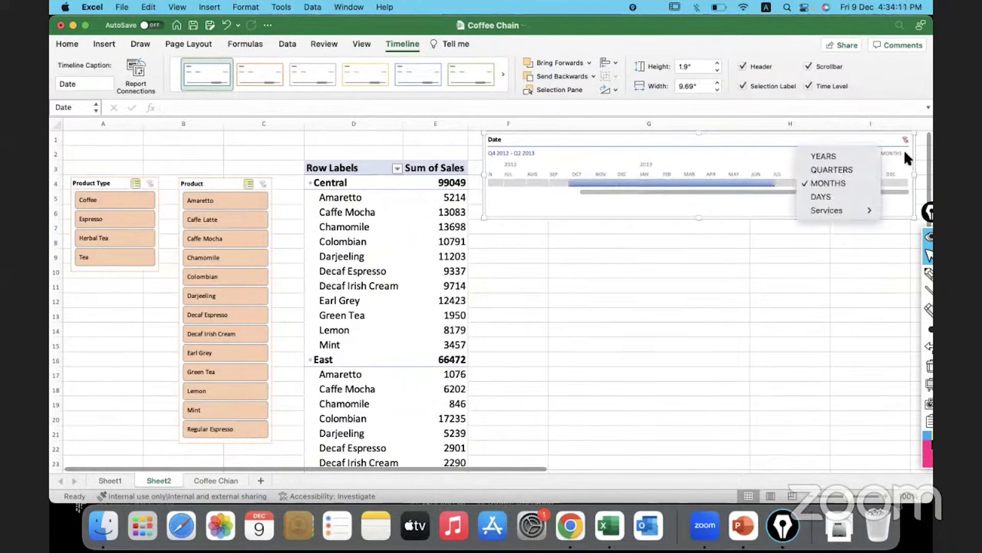
click(863, 175)
drag(919, 176, 632, 179)
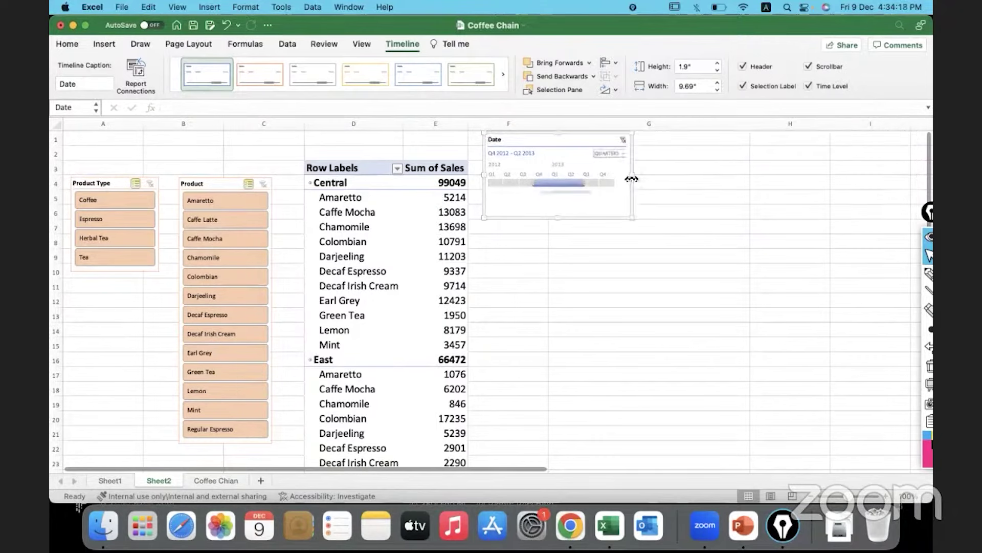
- Filter by Q1 2012, by Q2 2012 to Q3 2013, and finally by Q1 to Q3 2013 on the timeline
click(493, 182)
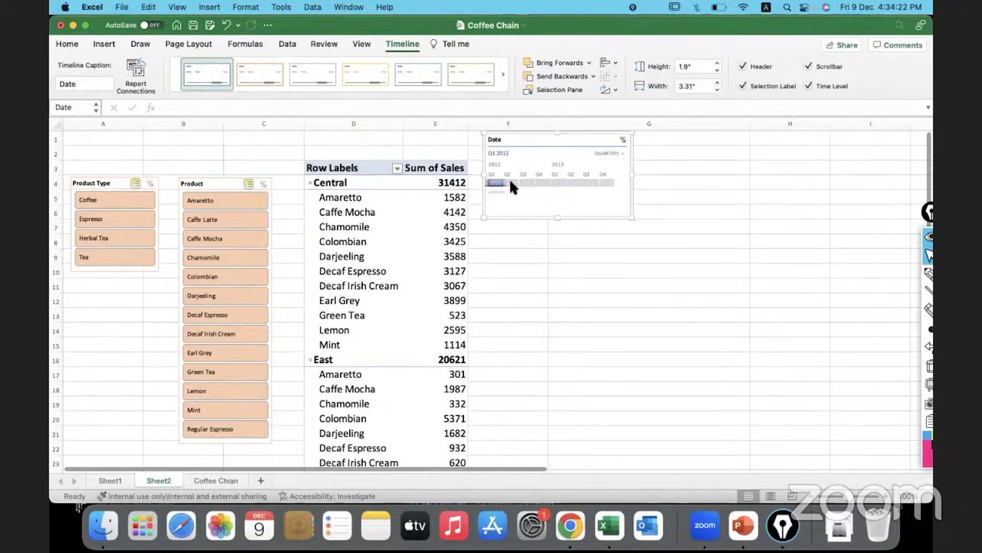
click(510, 183)
drag(523, 184, 598, 184)
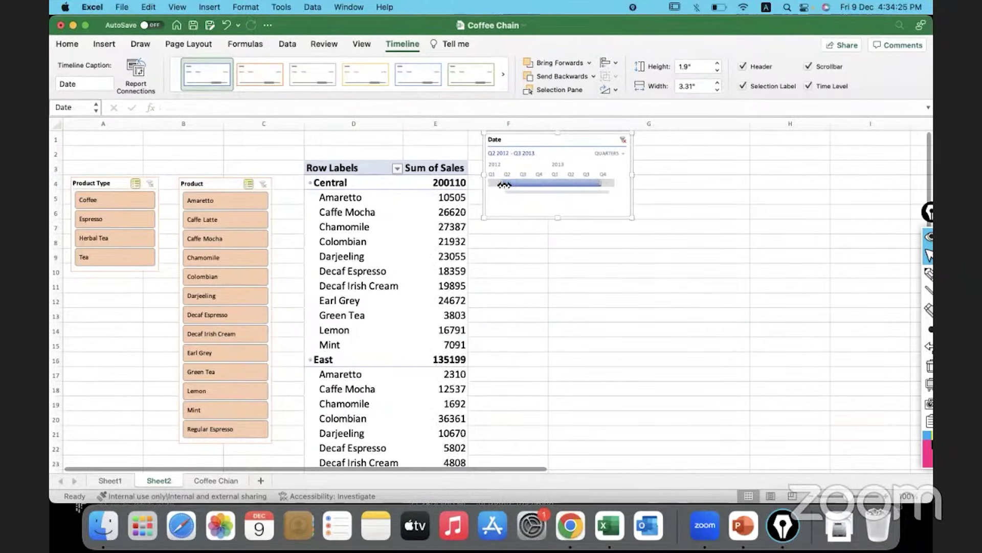
drag(505, 185, 546, 183)
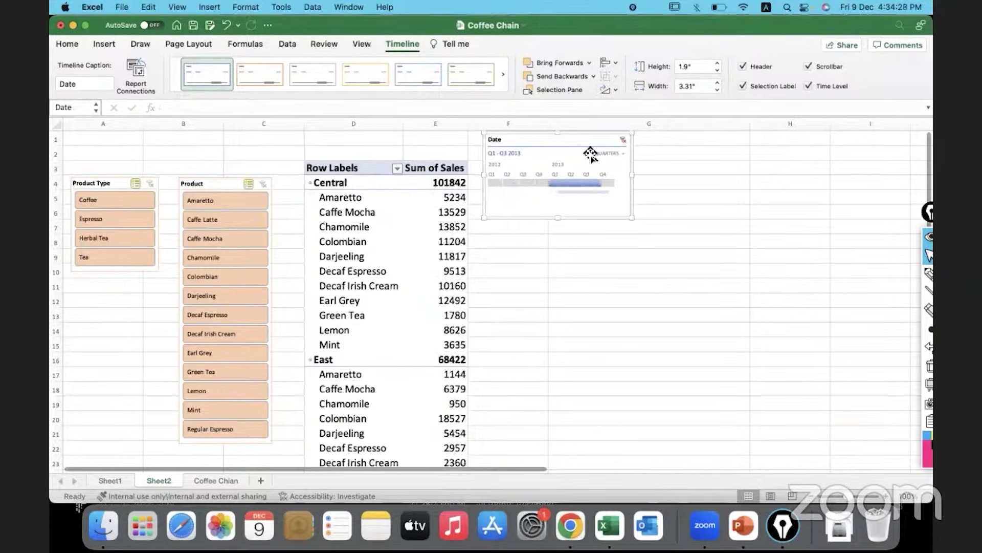
- Move the timeline down beside the sales values and add the Date field to the pivot table's columns
drag(583, 140, 576, 212)
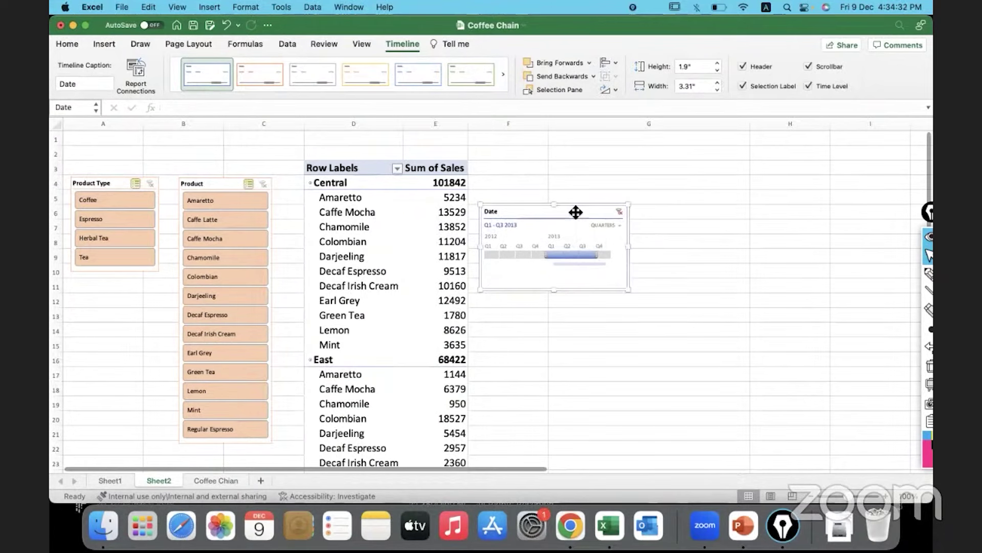
click(417, 198)
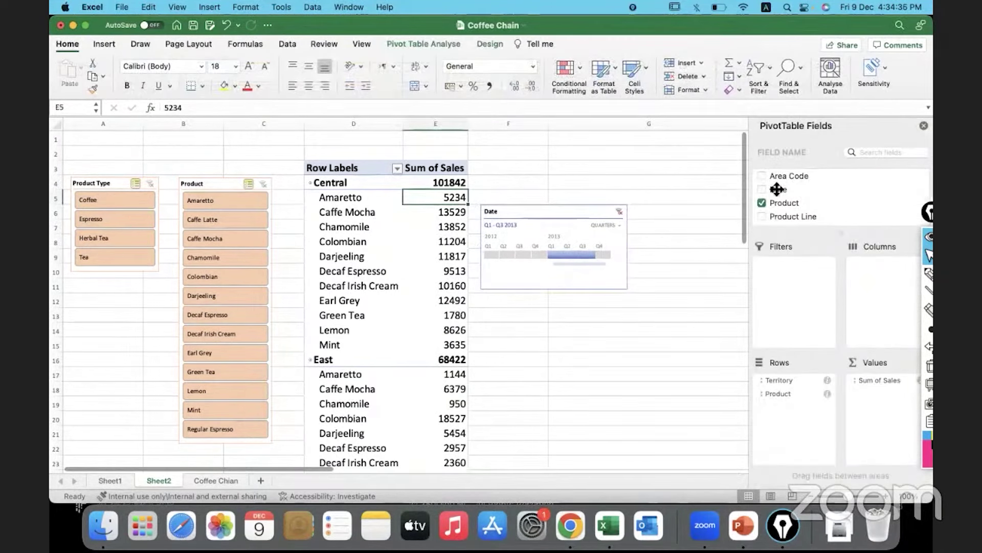
drag(777, 189, 885, 277)
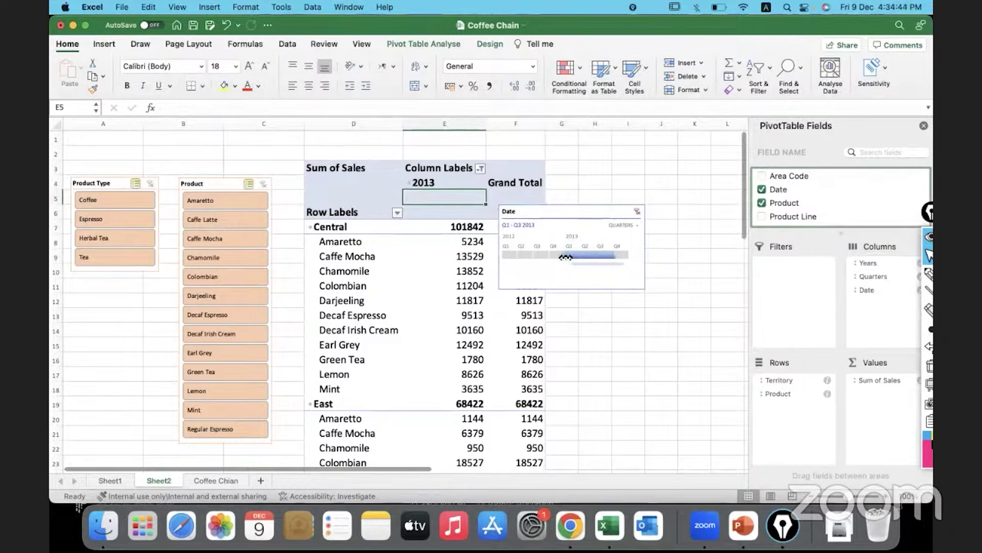
- Set the timeline range to Q2 2012 through Q4 2013 and move the timeline clear of the Grand Total column
drag(565, 256, 521, 255)
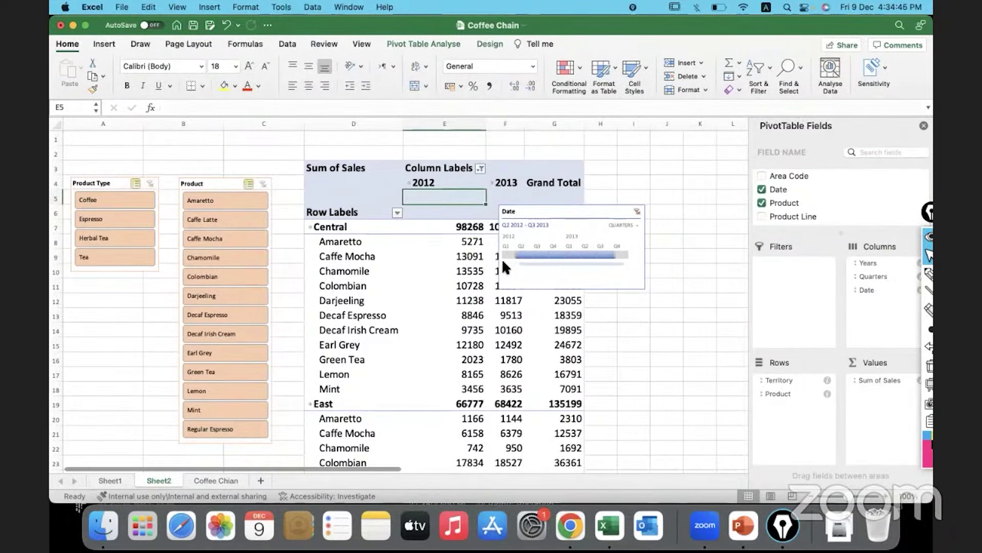
click(614, 254)
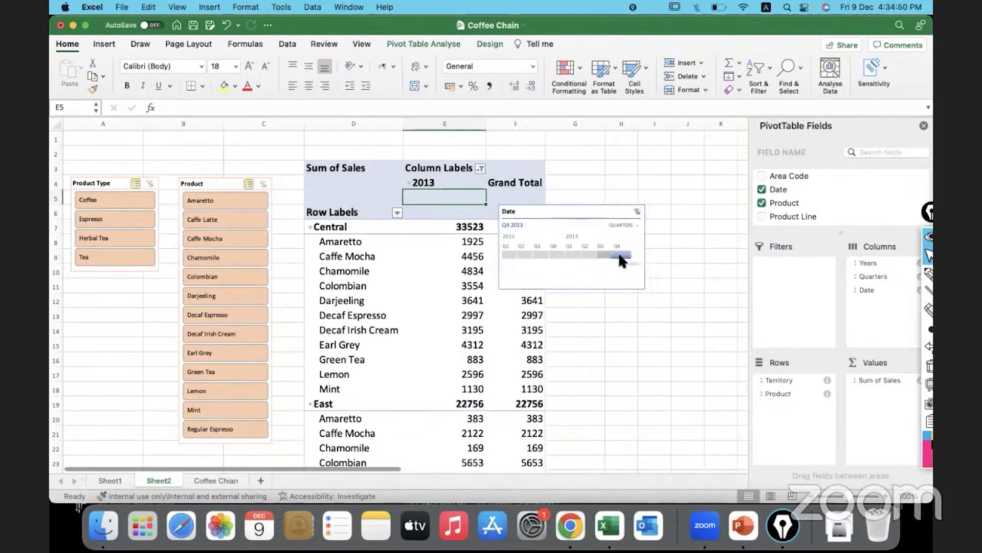
drag(615, 254, 518, 255)
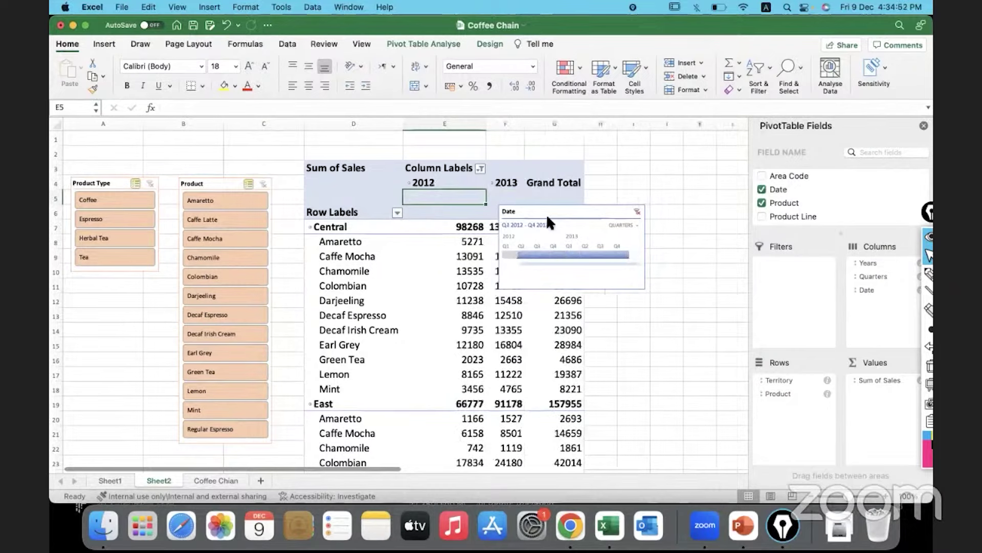
drag(551, 211, 616, 208)
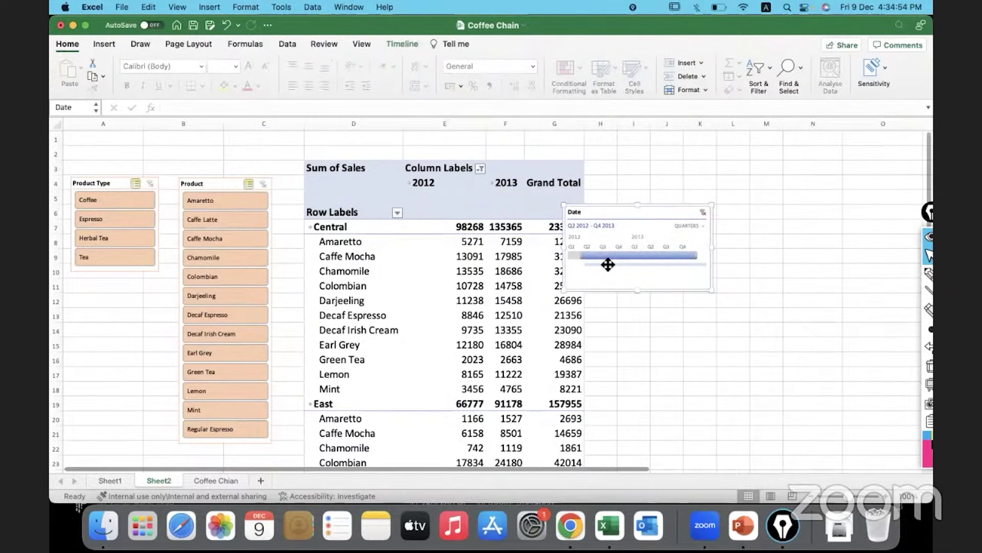
drag(608, 264, 701, 159)
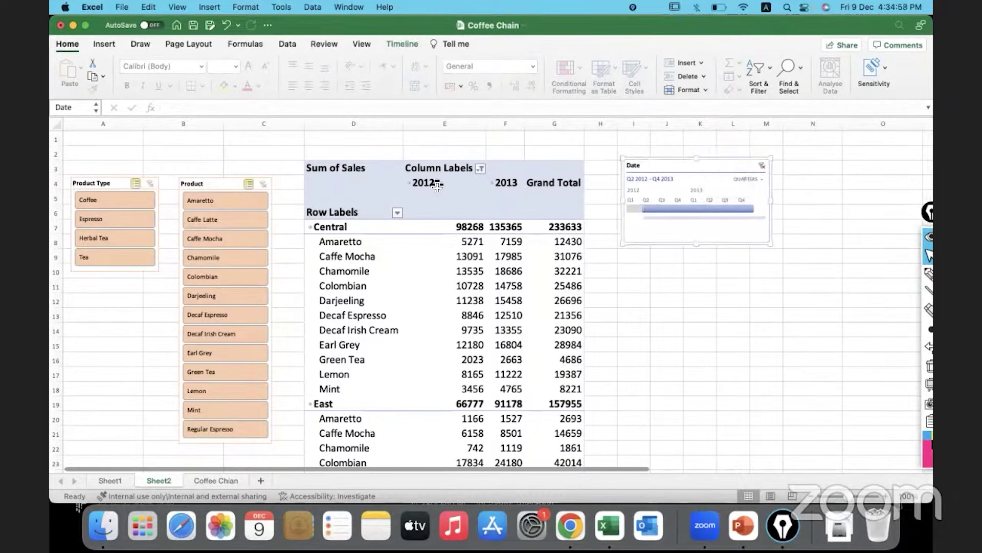
- Expand the 2012 and 2013 columns into quarters, closing the field list and moving the timeline farther from the pivot table
click(410, 183)
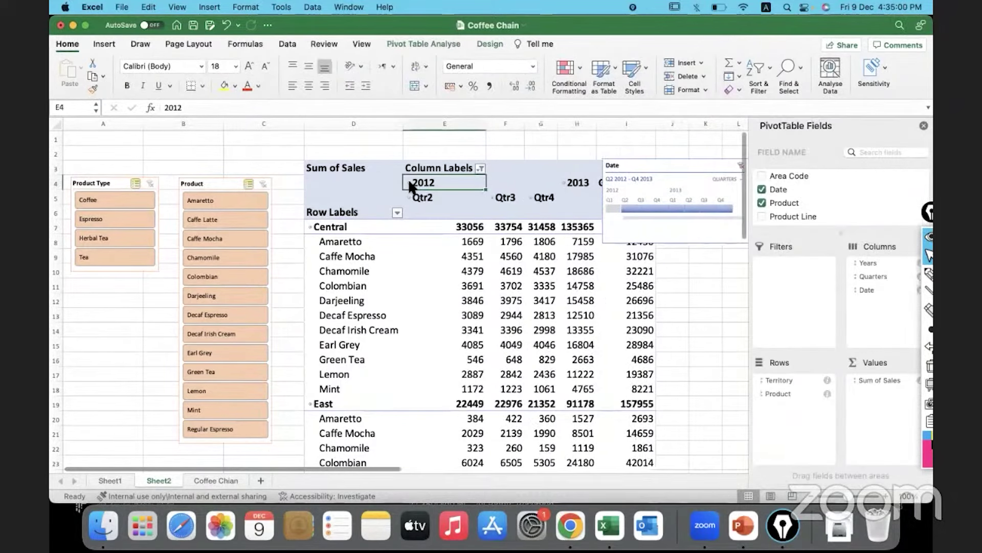
click(924, 126)
drag(662, 164, 805, 164)
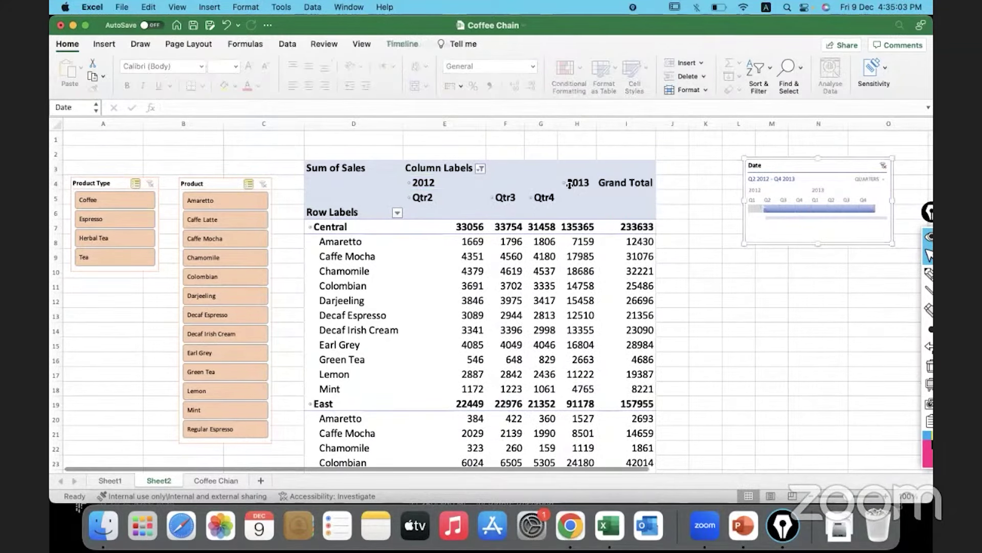
click(564, 182)
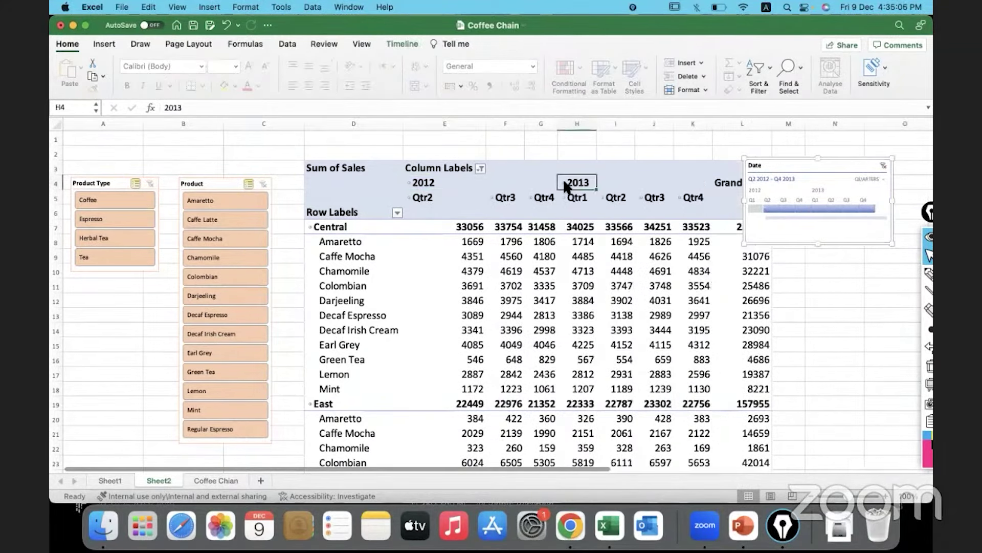
- Move the timeline clear of the Grand Total column and insert four blank rows above the pivot table
click(760, 165)
drag(760, 165, 801, 134)
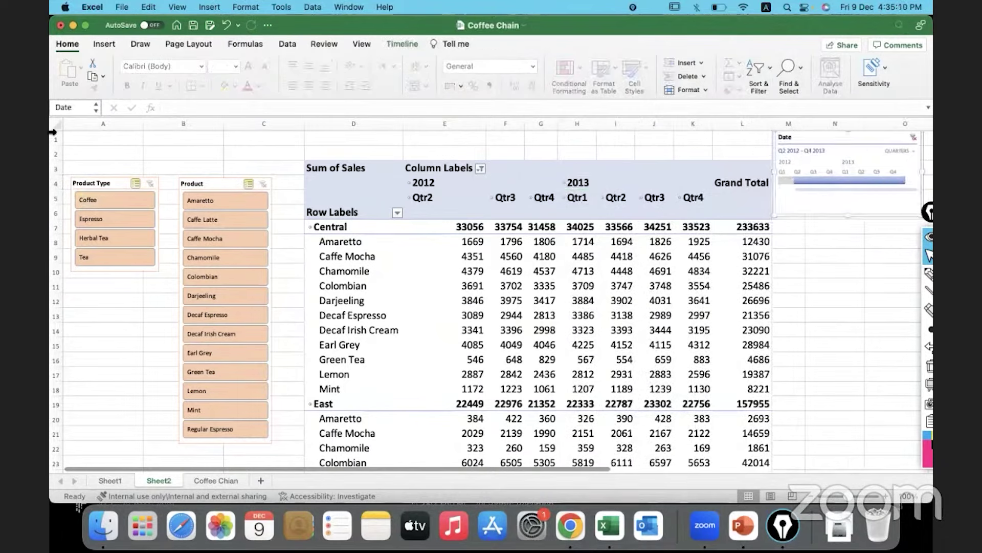
drag(56, 139, 55, 151)
right_click(56, 148)
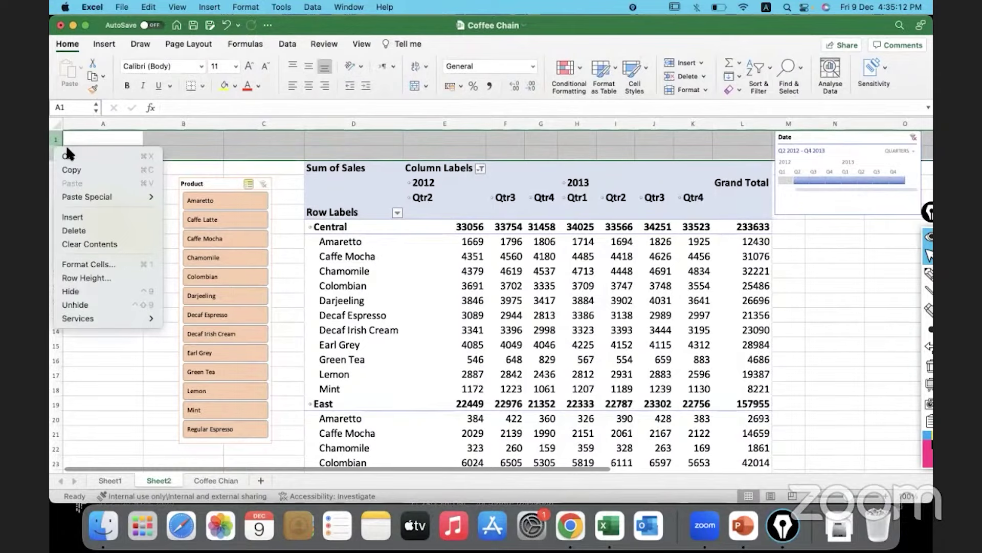
click(87, 220)
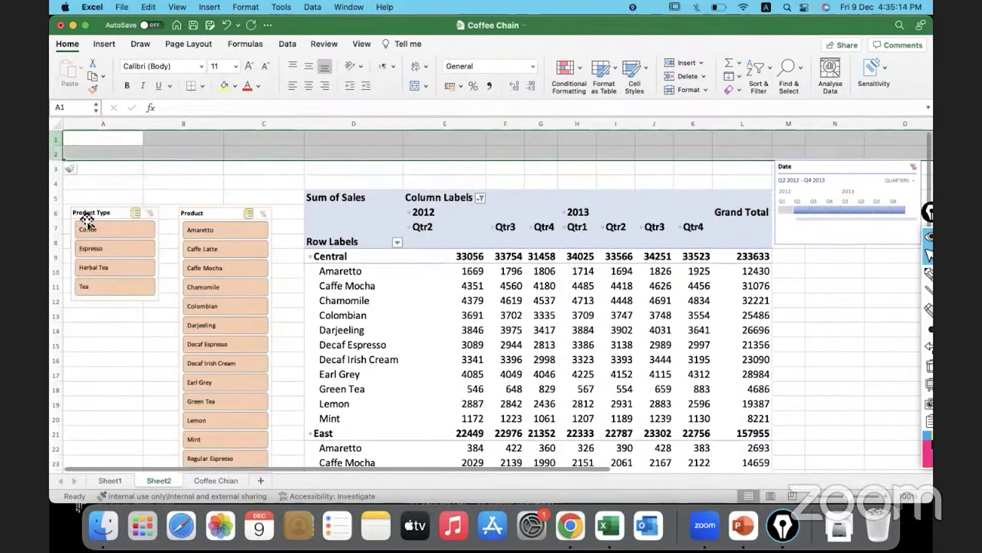
right_click(55, 141)
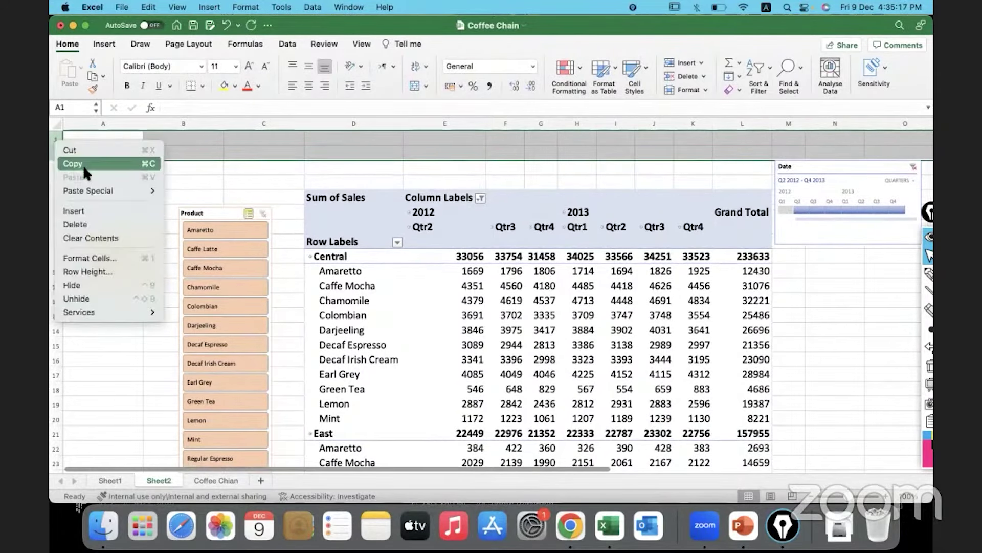
click(86, 213)
- Place the Date timeline in the blank rows above the pivot table and widen it to about 6.83"
click(379, 164)
drag(829, 198, 439, 147)
drag(620, 183, 293, 172)
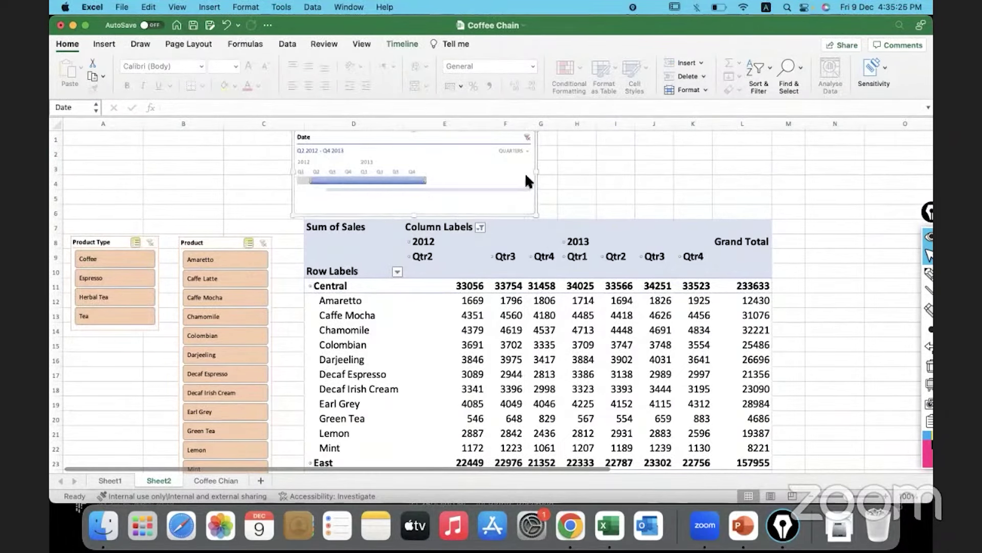
drag(536, 172, 595, 171)
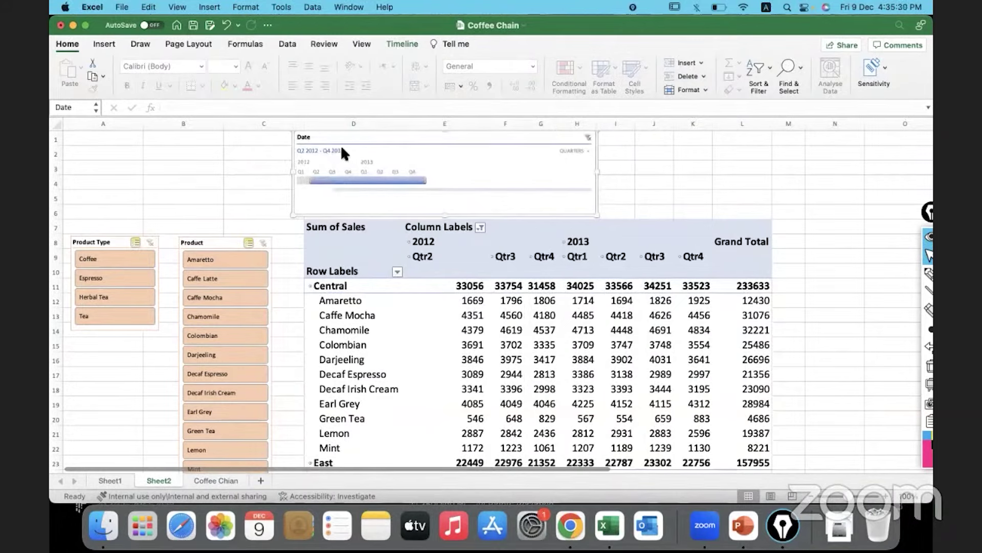
- Apply the light orange style to the timeline and set its size to 1.8" high by 6.8" wide
click(403, 43)
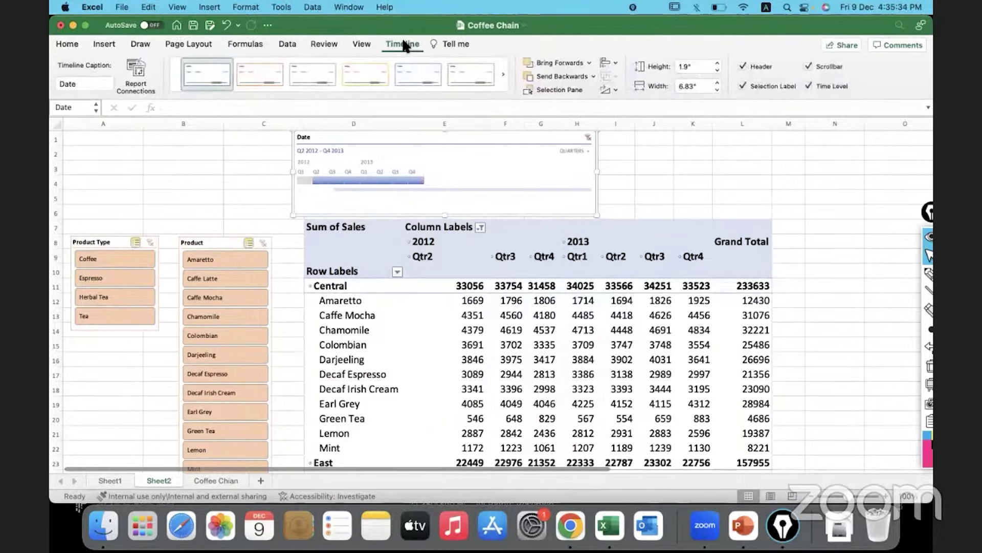
click(248, 69)
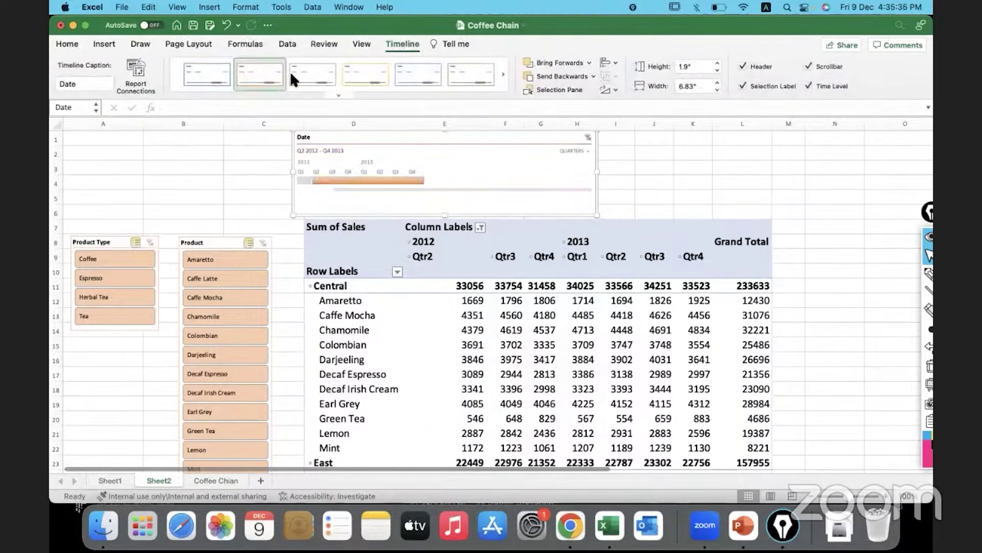
click(717, 81)
click(717, 81)
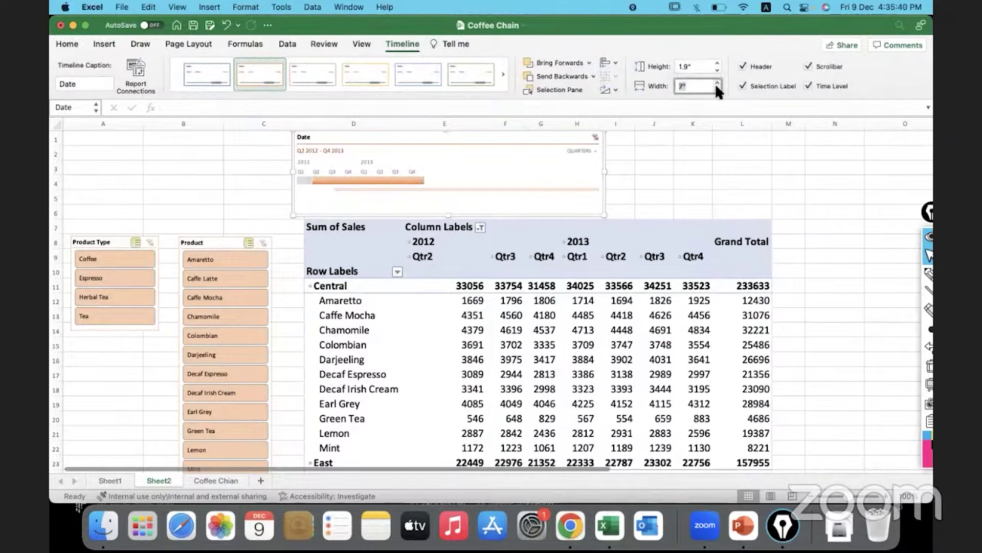
click(717, 89)
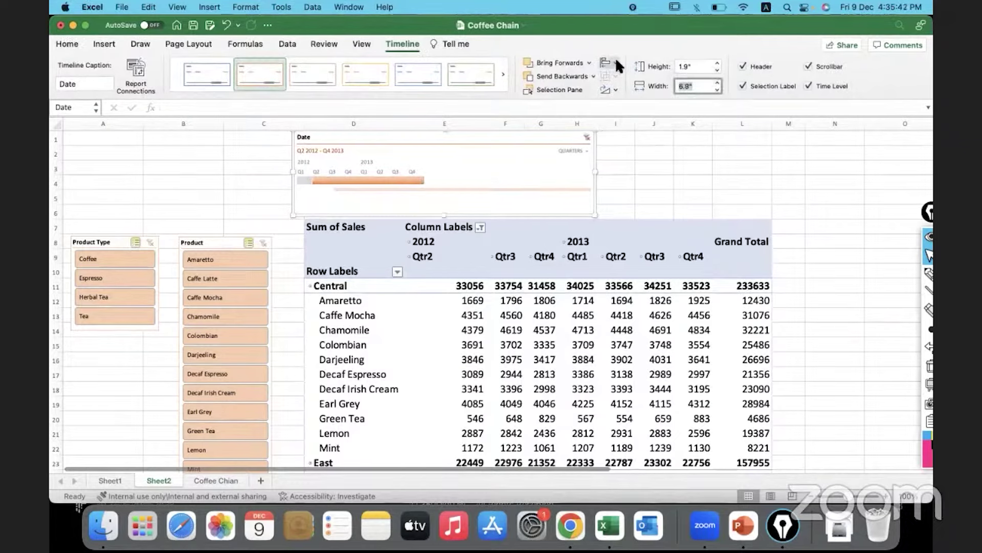
click(718, 63)
click(718, 63)
text(1.8)
key(Return)
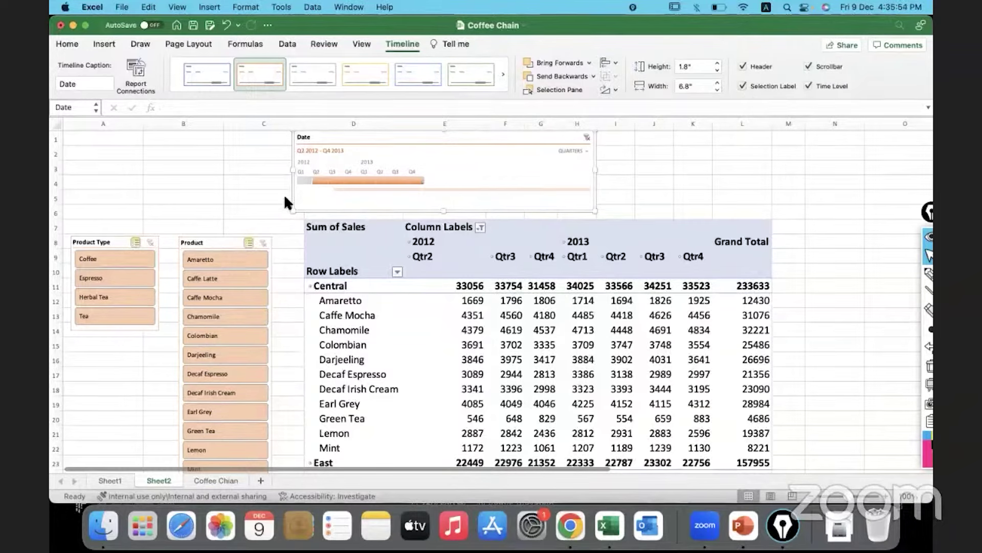
click(608, 66)
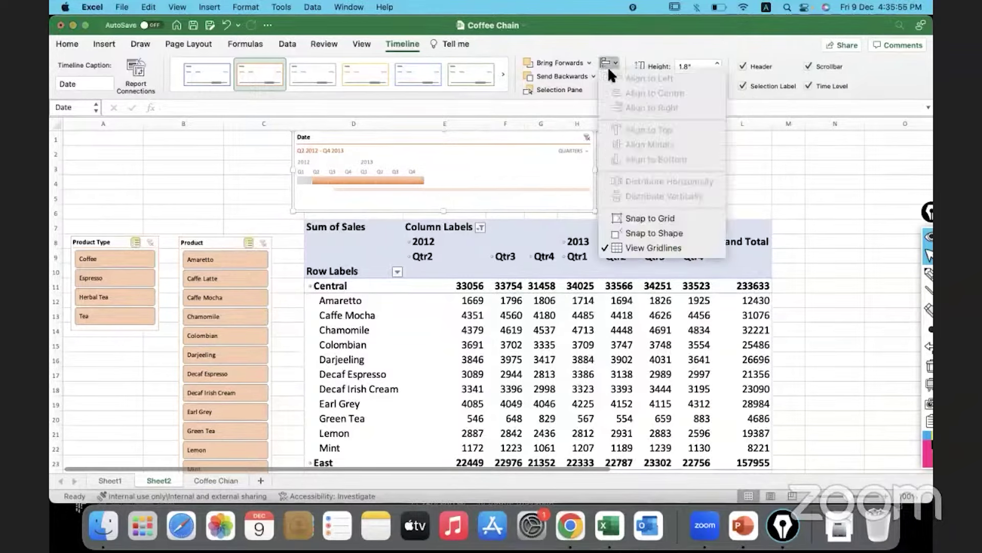
click(608, 66)
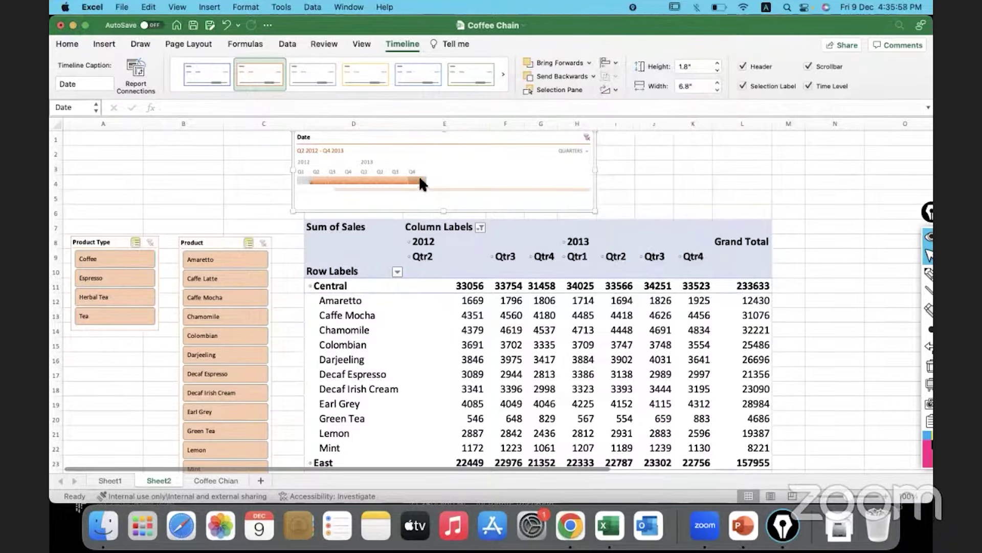
- Filter the timeline to Q1 2013 and extend the selection to all four quarters of 2013
click(324, 179)
drag(328, 178, 364, 180)
click(367, 179)
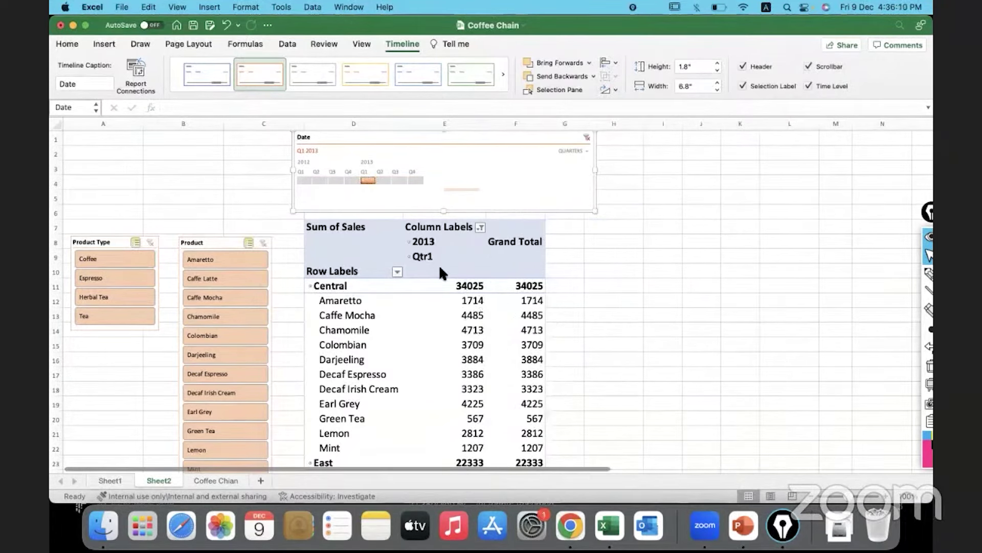
mouse_move(371, 179)
mouse_down()
mouse_move(412, 180)
mouse_move(363, 181)
mouse_up()
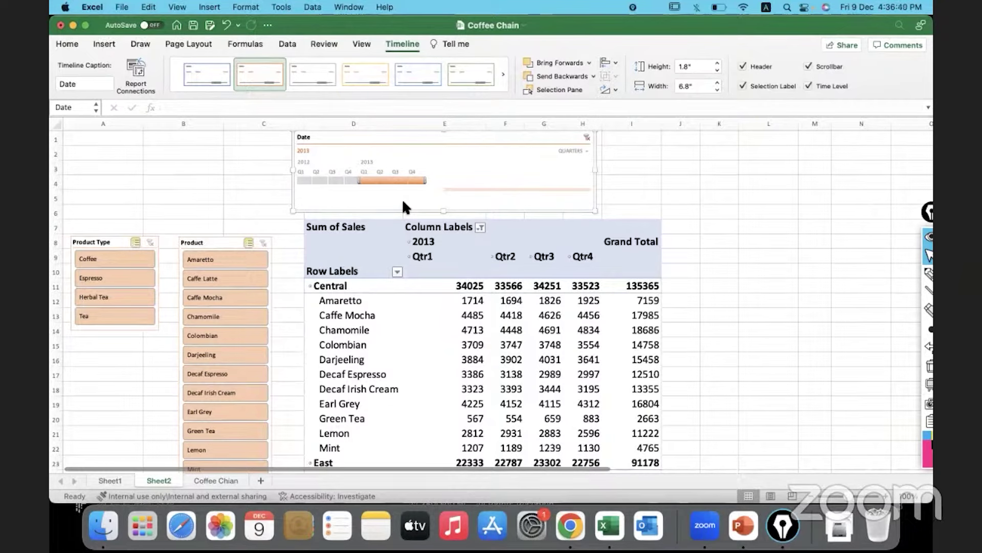
- Switch the timeline to months and filter from August 2012, from October 2012 and finally from January 2013, each through December 2013
click(585, 150)
click(588, 182)
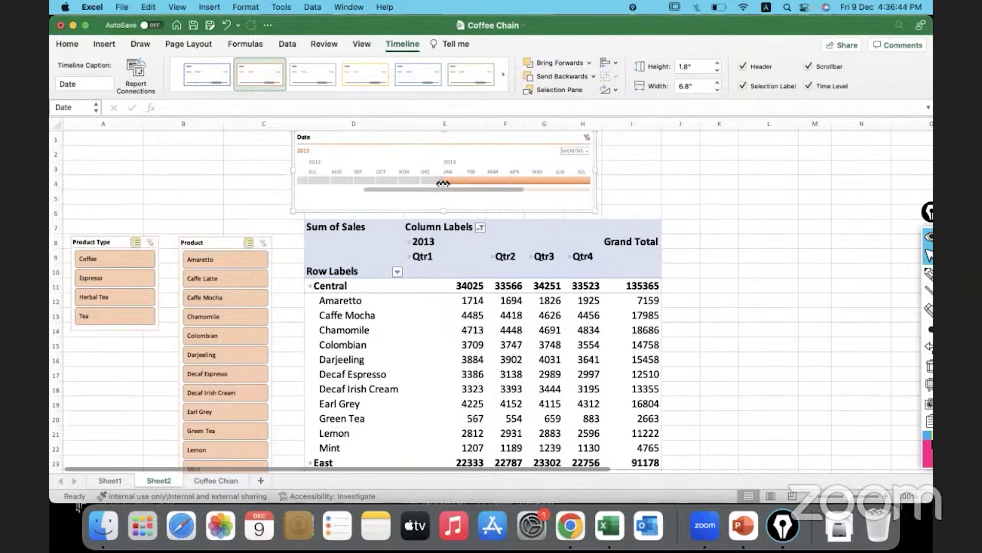
drag(443, 183, 336, 185)
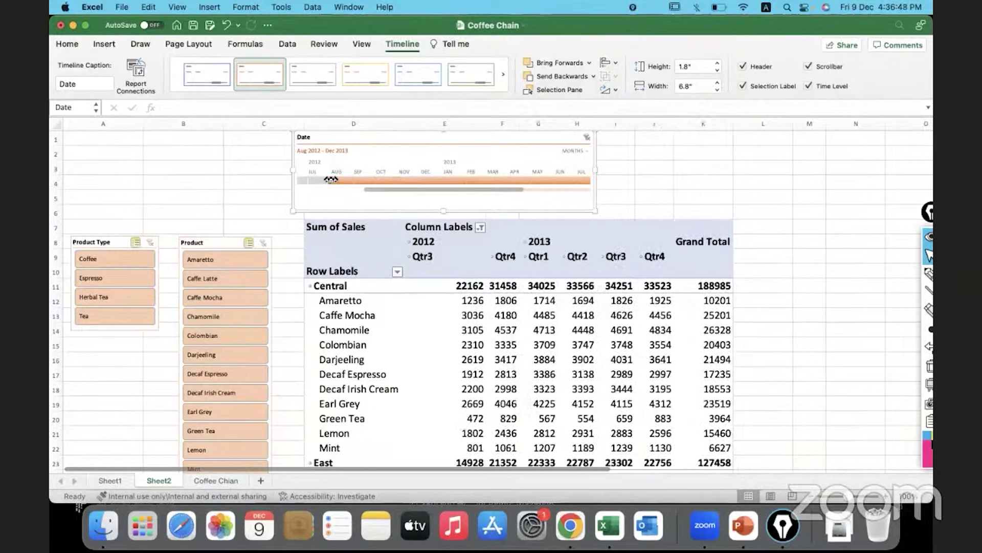
drag(359, 182, 377, 181)
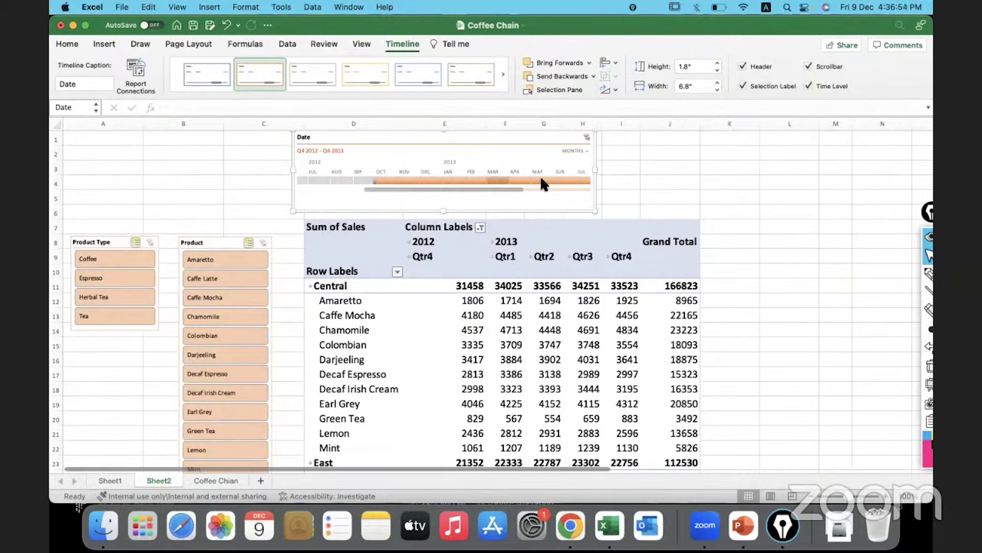
drag(511, 188, 326, 180)
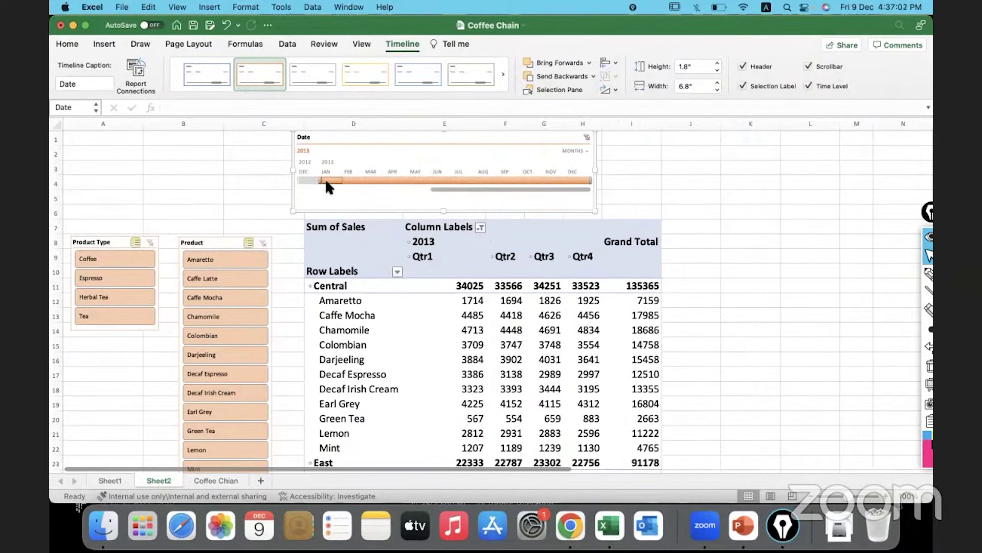
click(224, 244)
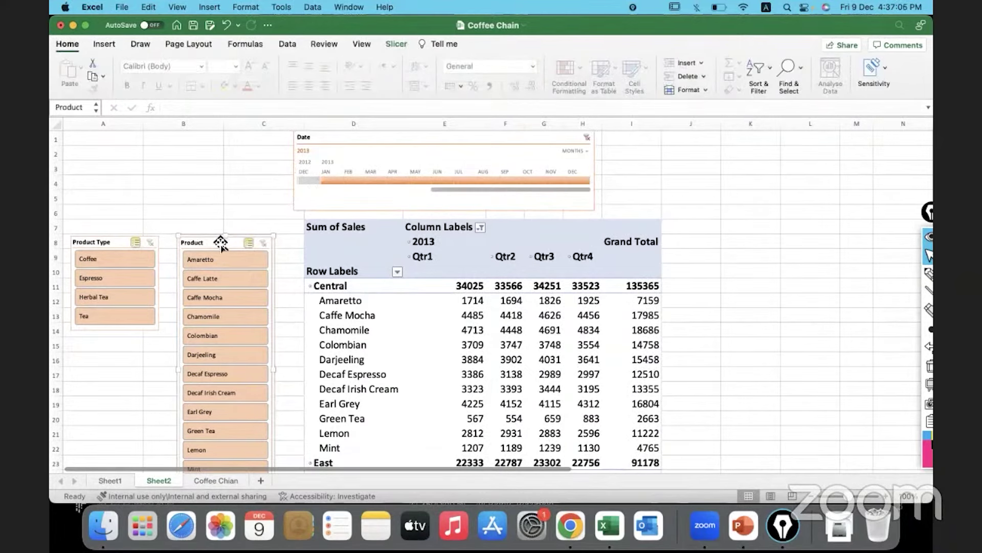
click(391, 44)
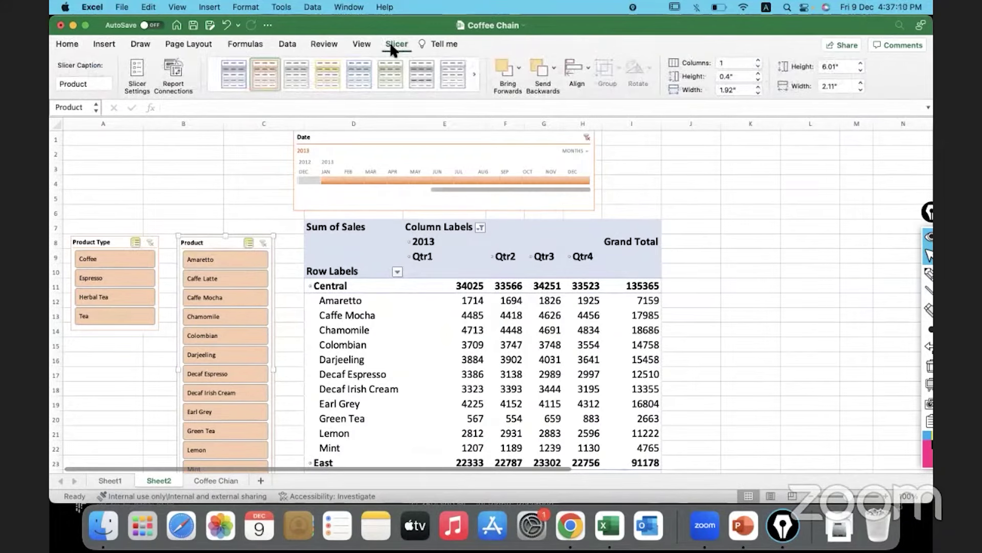
click(115, 245)
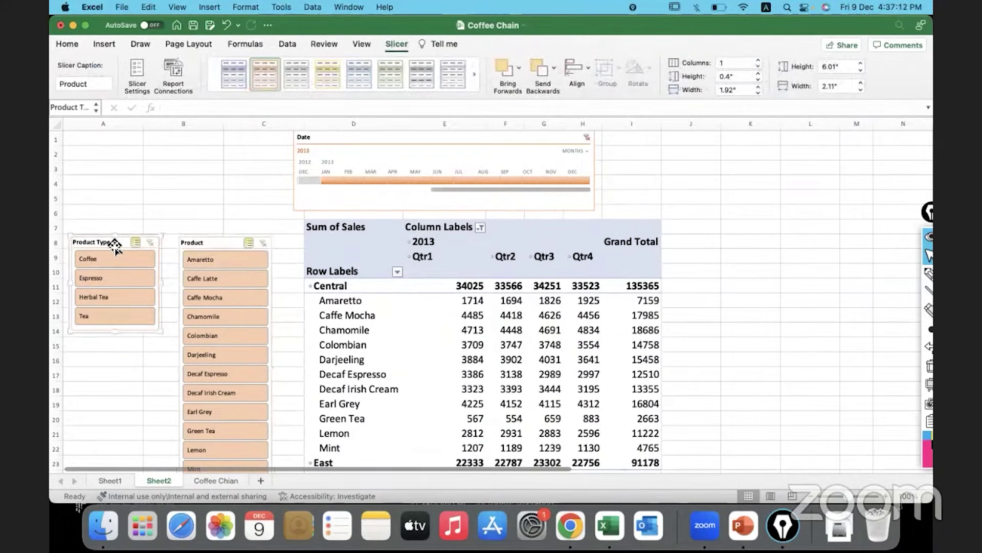
- Review which Date, Product and Product Type filters are connected to the pivot table and accept the connections
click(506, 330)
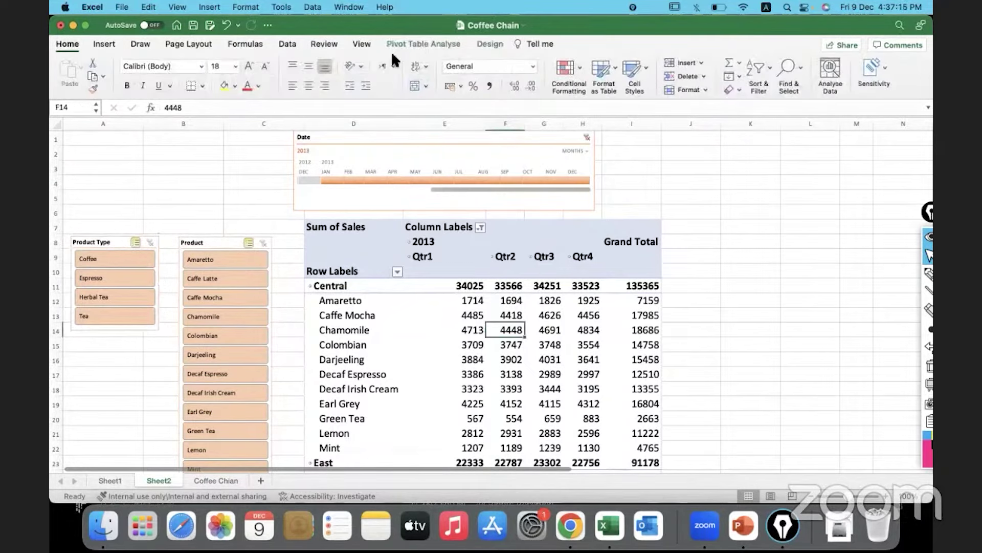
click(425, 44)
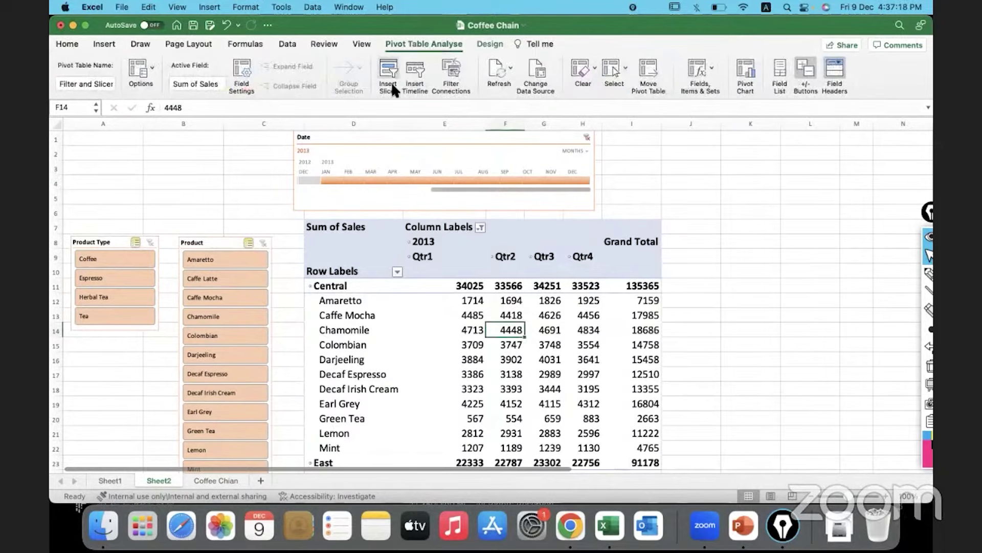
click(448, 72)
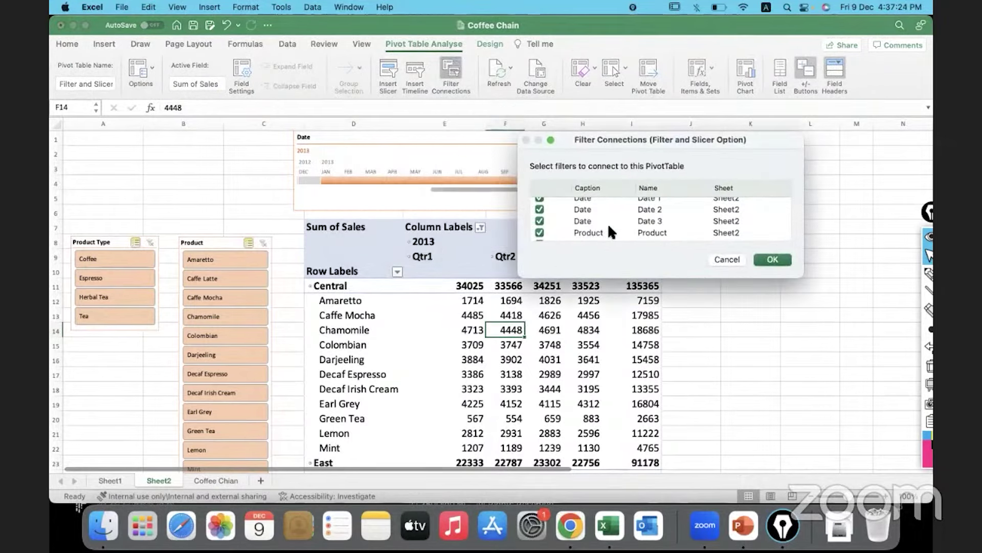
scroll(608, 224, down, 3)
scroll(608, 223, up, 3)
scroll(608, 231, down, 3)
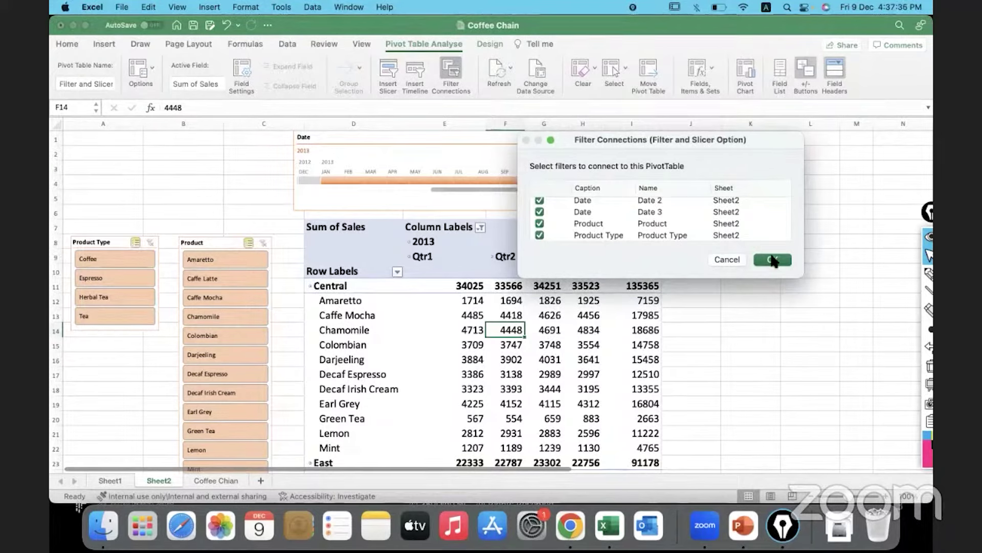
scroll(653, 212, up, 2)
scroll(653, 212, down, 2)
click(765, 262)
- Review the Product slicer's header, sorting and filtering settings and cancel the dialog
click(215, 239)
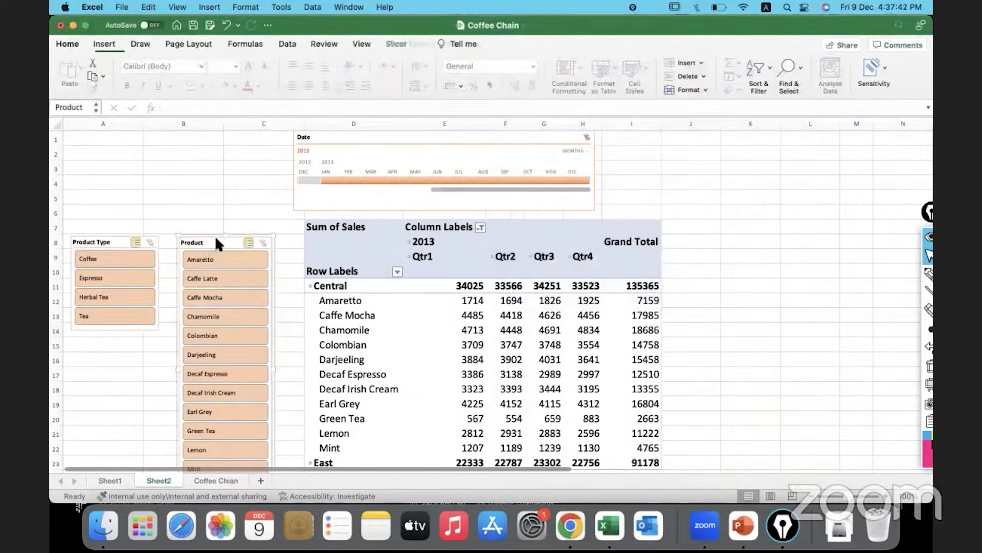
right_click(215, 238)
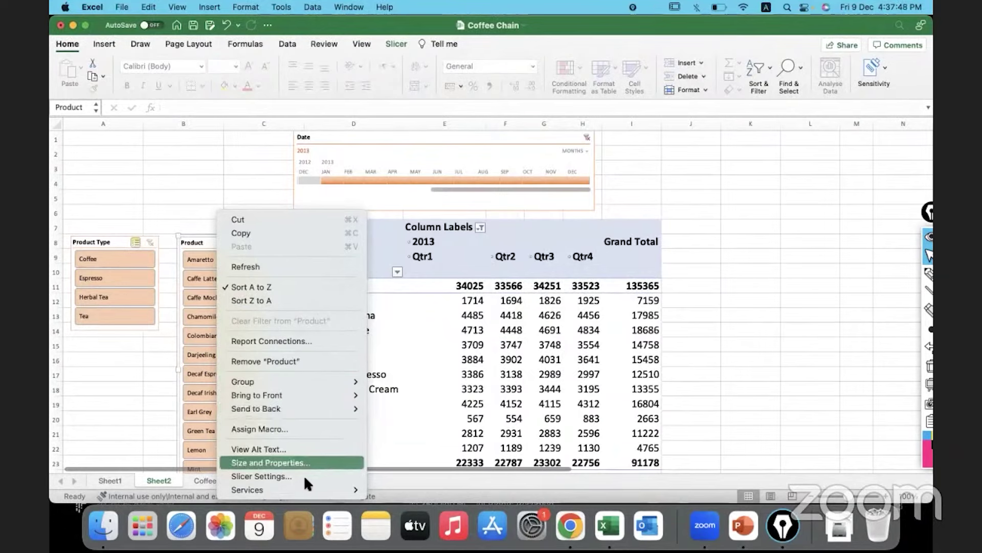
mouse_move(302, 490)
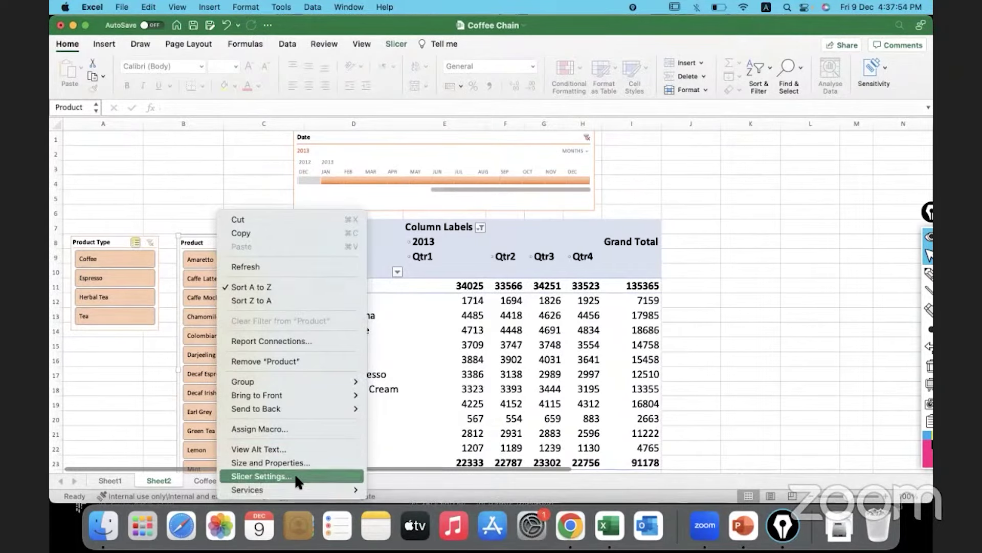
click(296, 477)
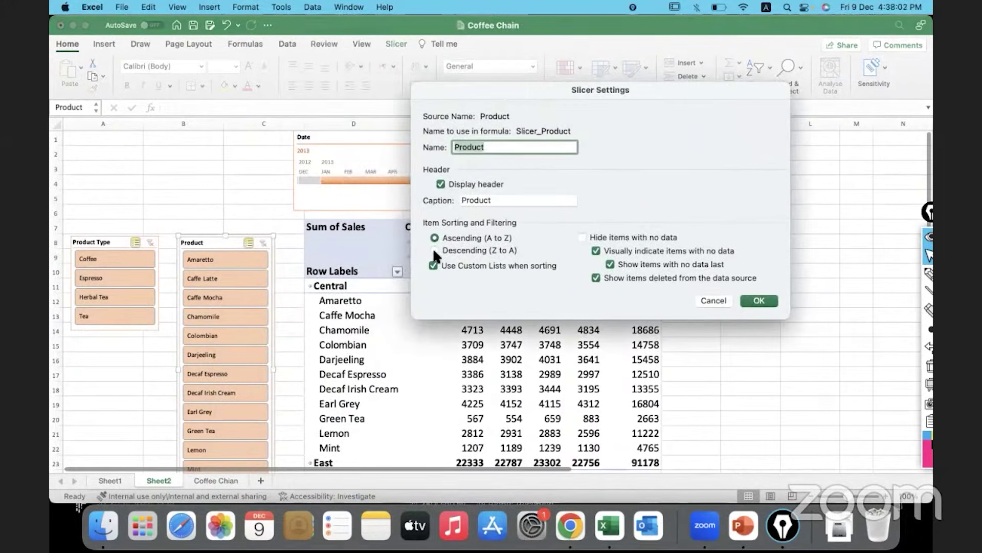
click(705, 297)
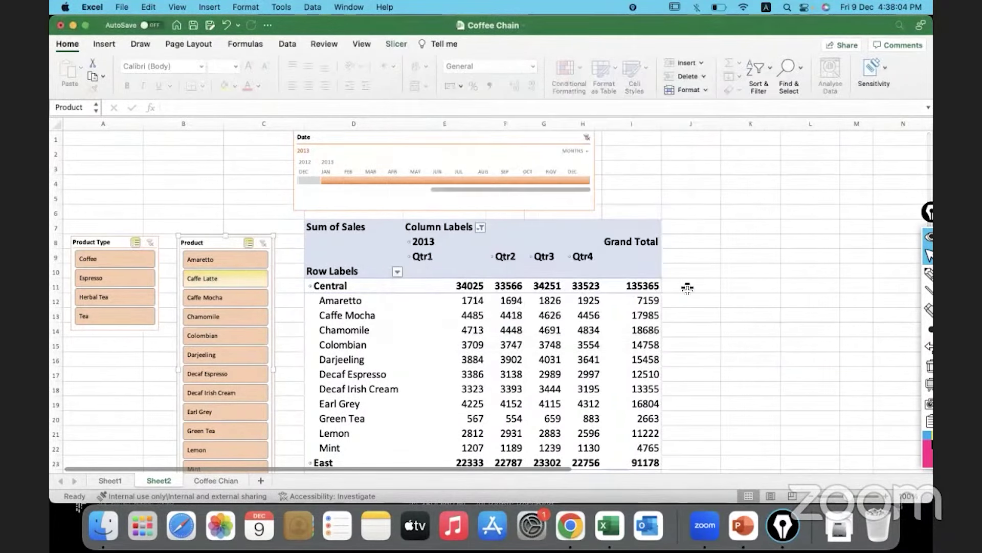
- Set the Product slicer's items to sort in descending order (Z to A)
click(404, 37)
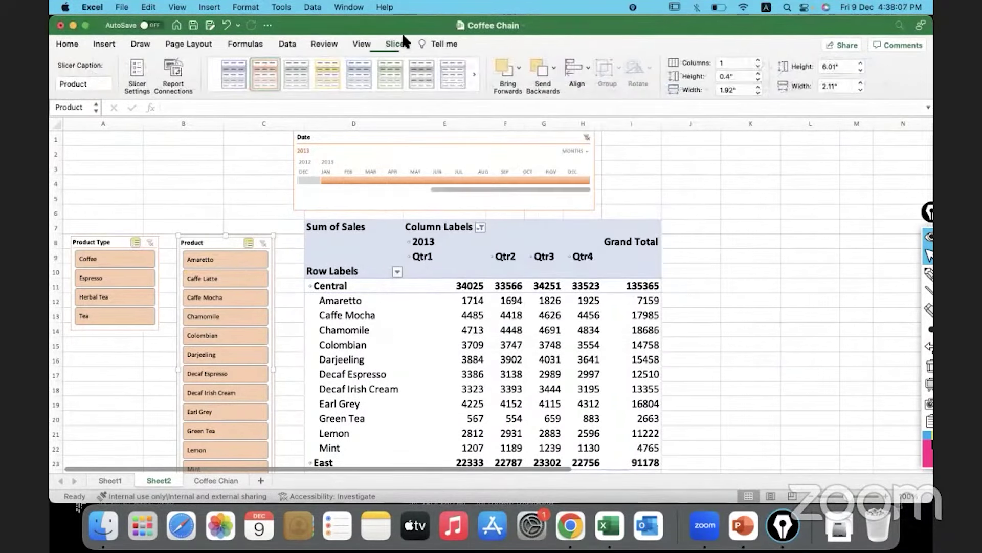
click(141, 71)
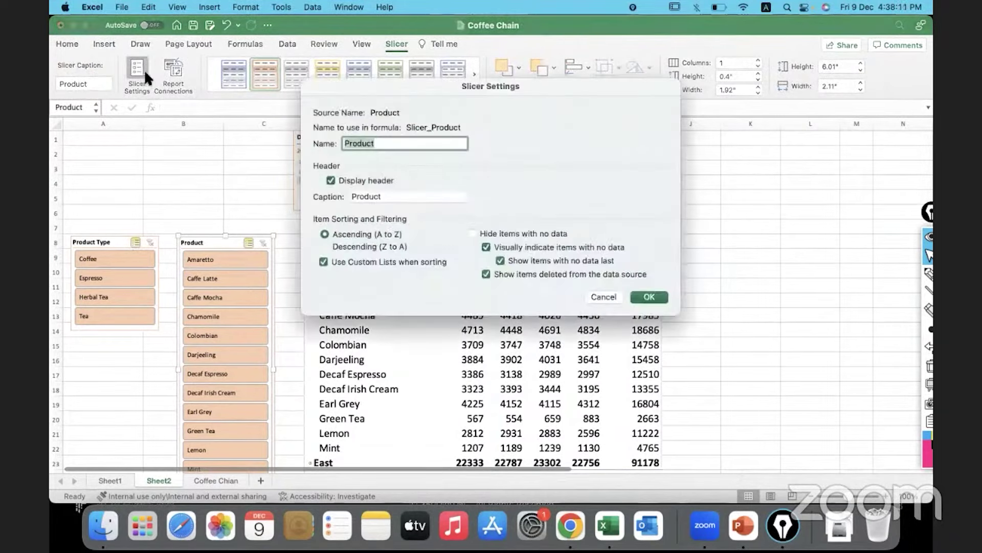
click(325, 247)
click(649, 297)
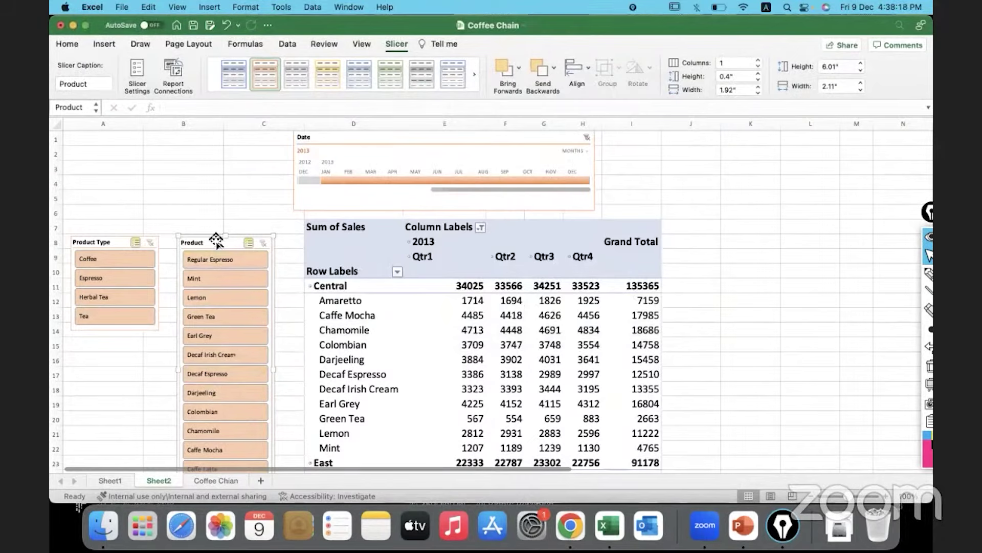
- Set the Product slicer's items to sort in ascending order (A to Z)
click(137, 72)
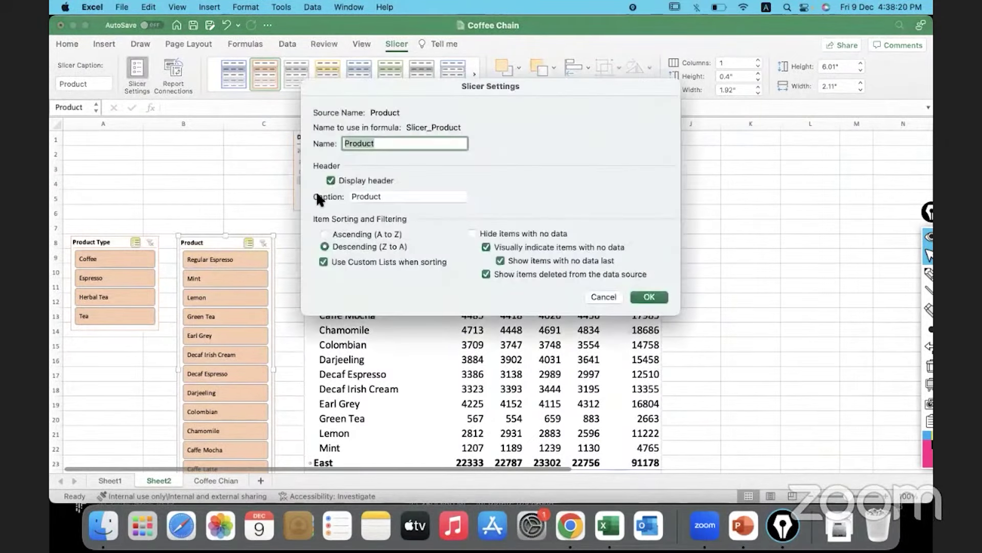
click(324, 234)
double_click(378, 197)
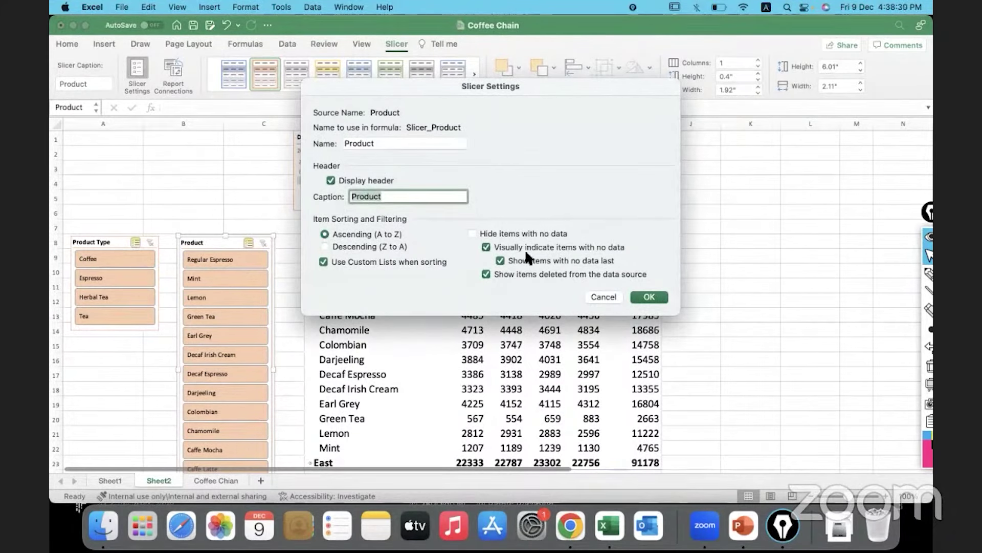
click(647, 297)
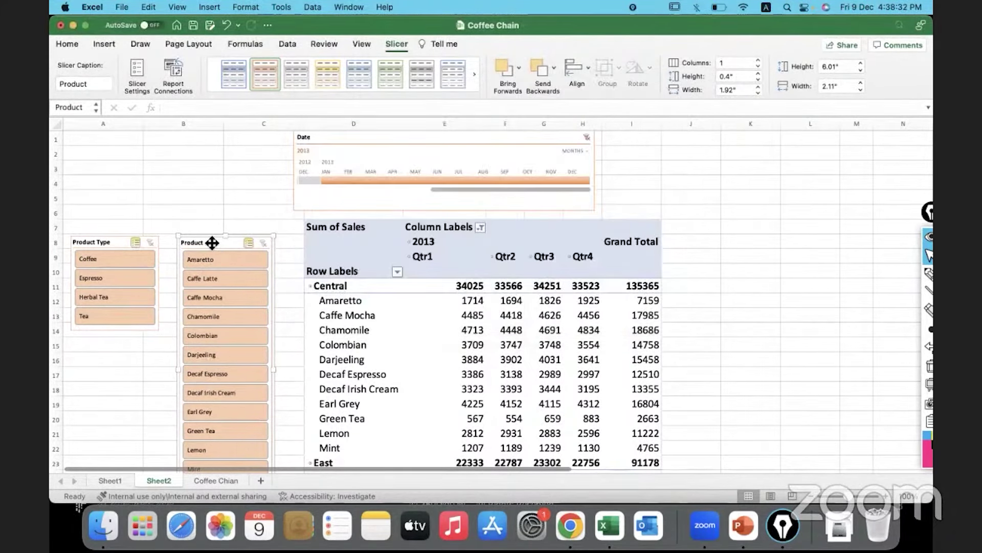
- Review which pivot tables the Product slicer can be connected to and cancel the dialog
click(173, 76)
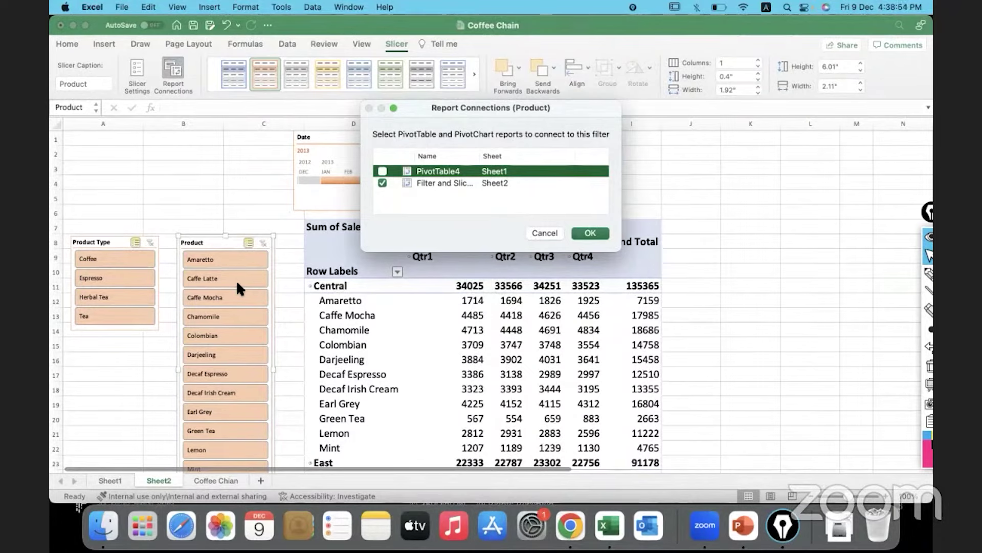
click(544, 233)
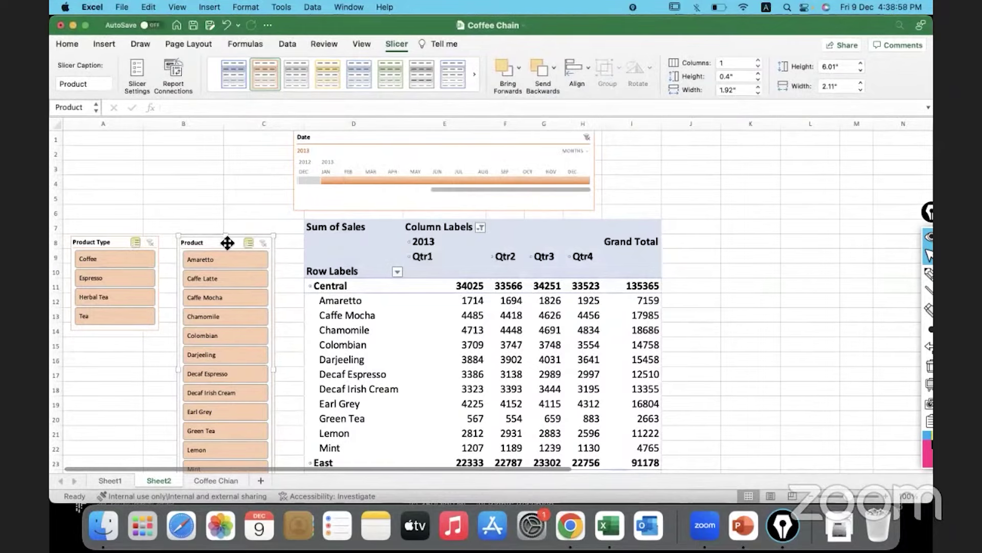
- Show the field list for the Sheet1 pivot table and add Product to its columns below Quarters
click(111, 479)
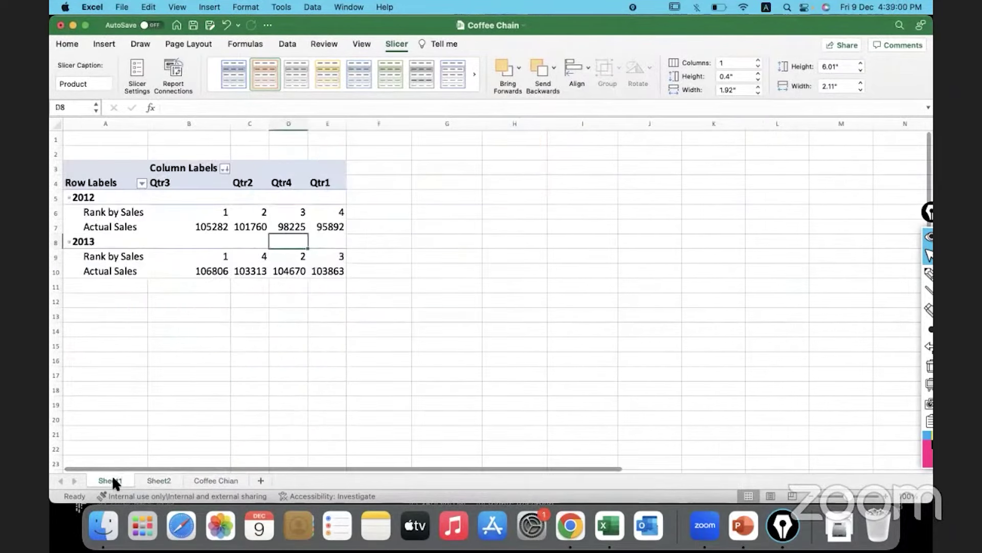
click(216, 215)
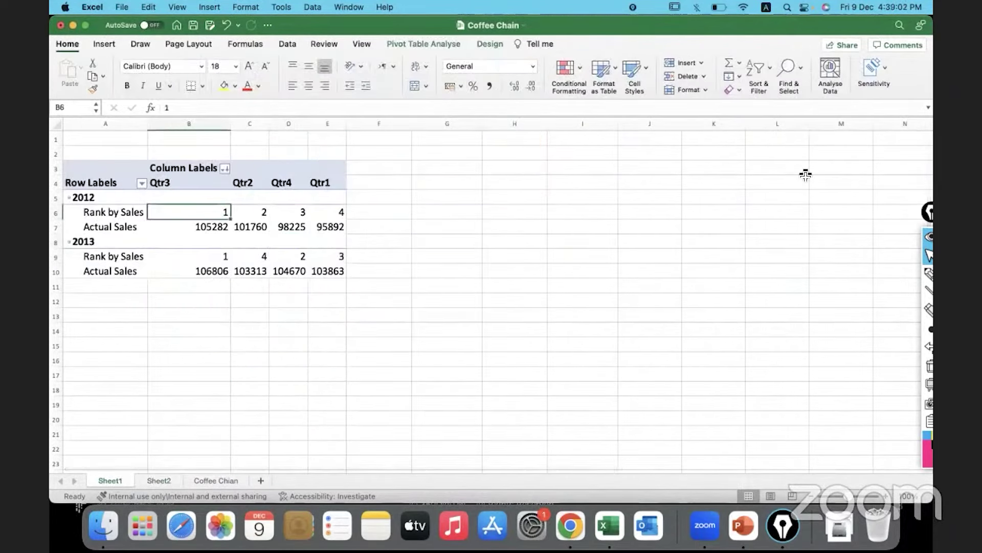
click(165, 238)
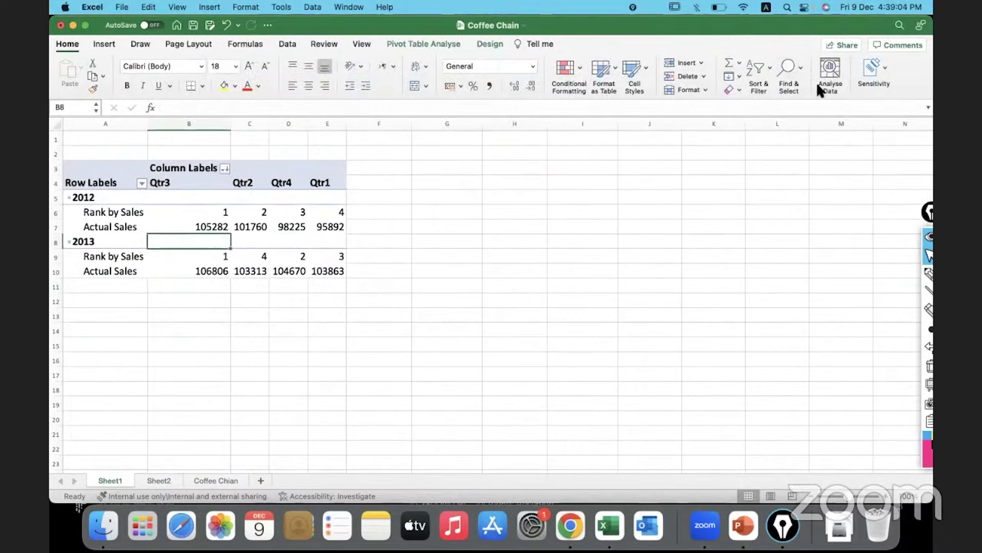
click(424, 44)
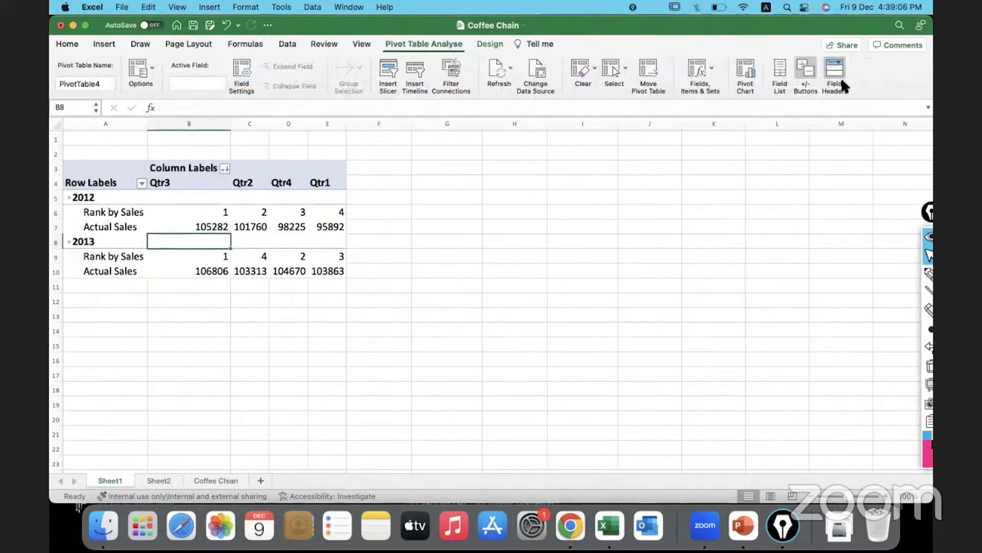
click(779, 71)
drag(784, 202, 881, 286)
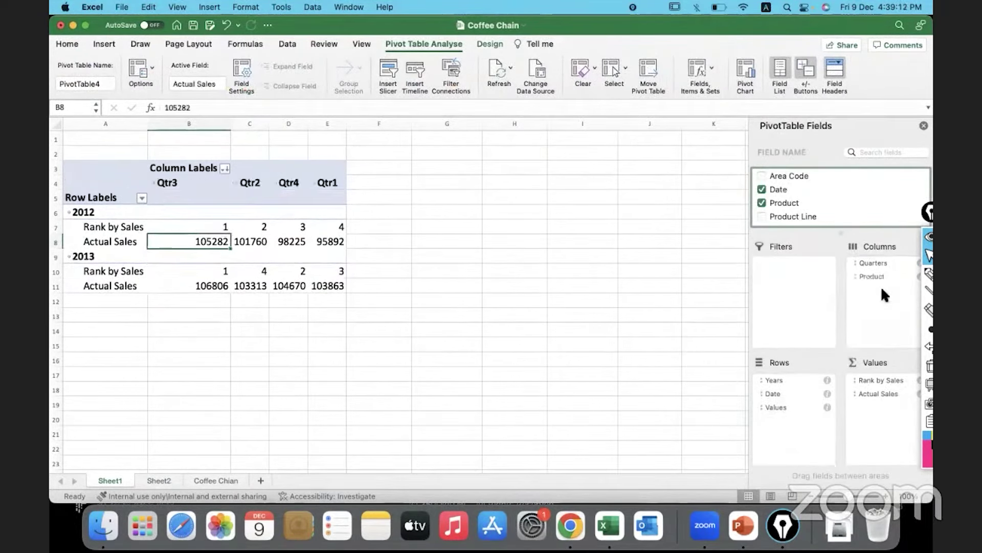
- Move Product from the columns to the rows between Years and Date, and remove Rank by Sales from the values
click(873, 278)
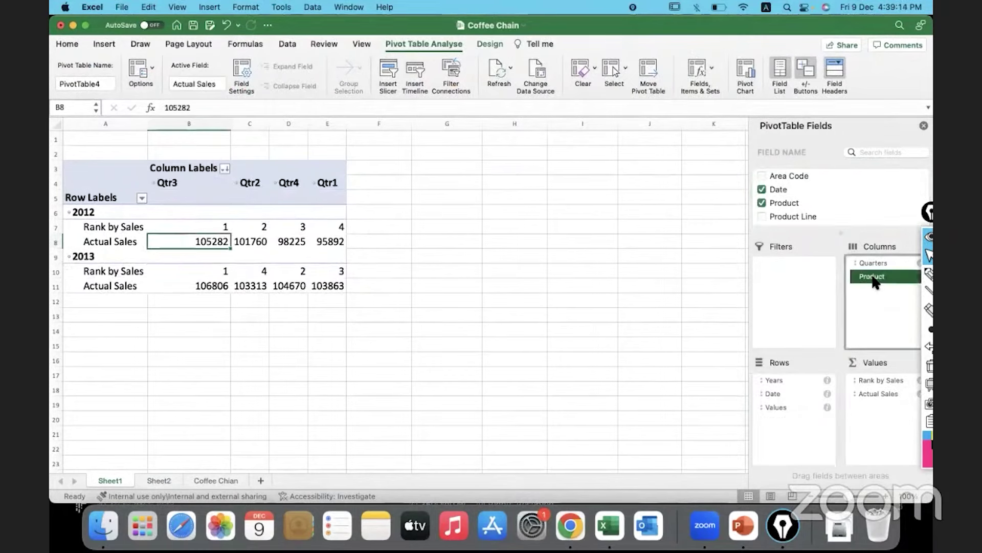
drag(875, 283, 786, 393)
click(114, 346)
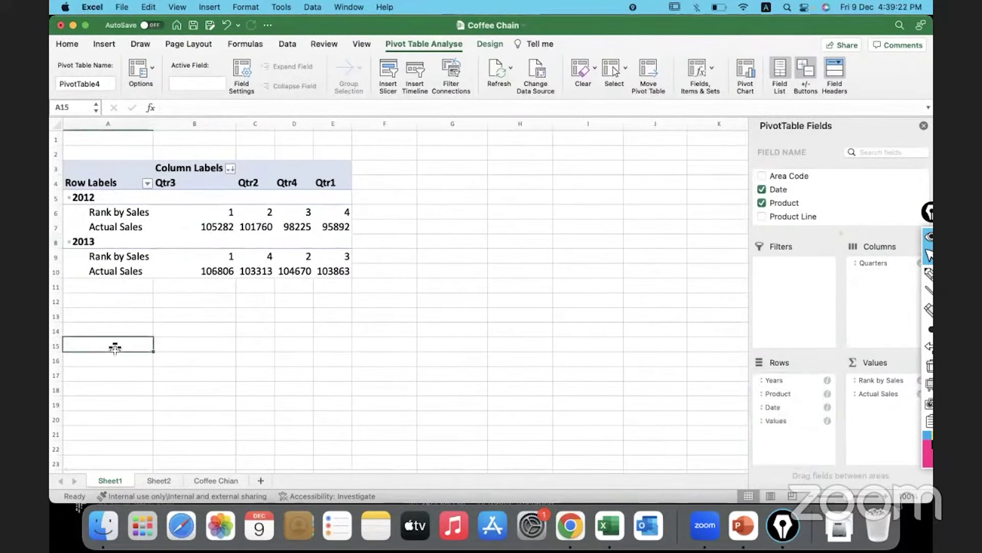
scroll(125, 296, right, 5)
scroll(124, 297, left, 5)
click(165, 255)
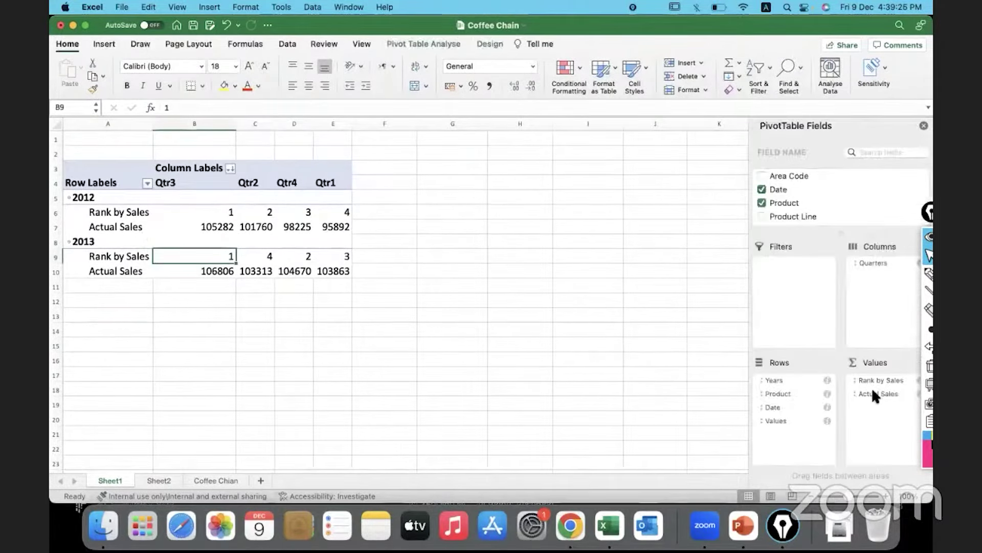
drag(872, 381, 557, 422)
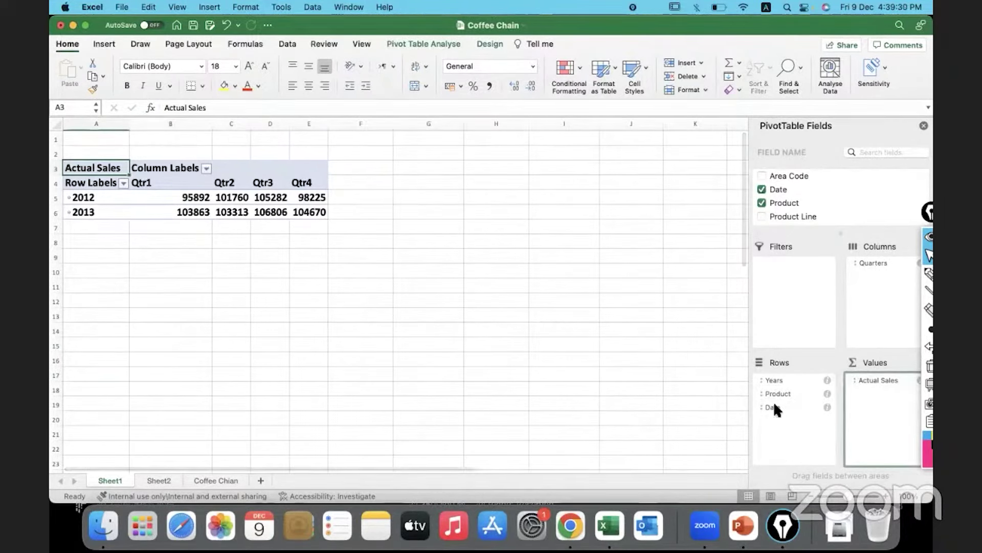
- Create a new pivot table on a new sheet from the data table on the Coffee Chian sheet
click(210, 481)
click(286, 290)
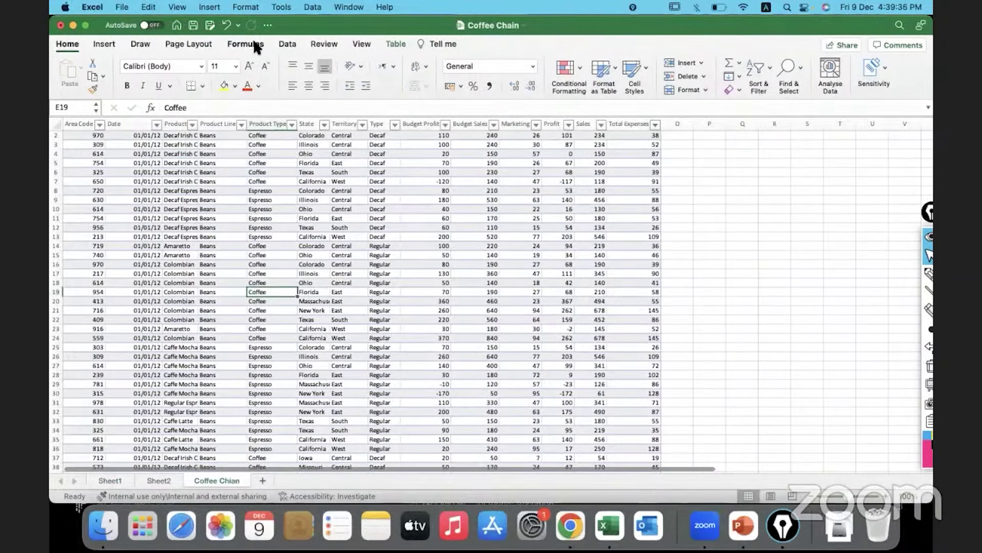
click(392, 41)
click(178, 60)
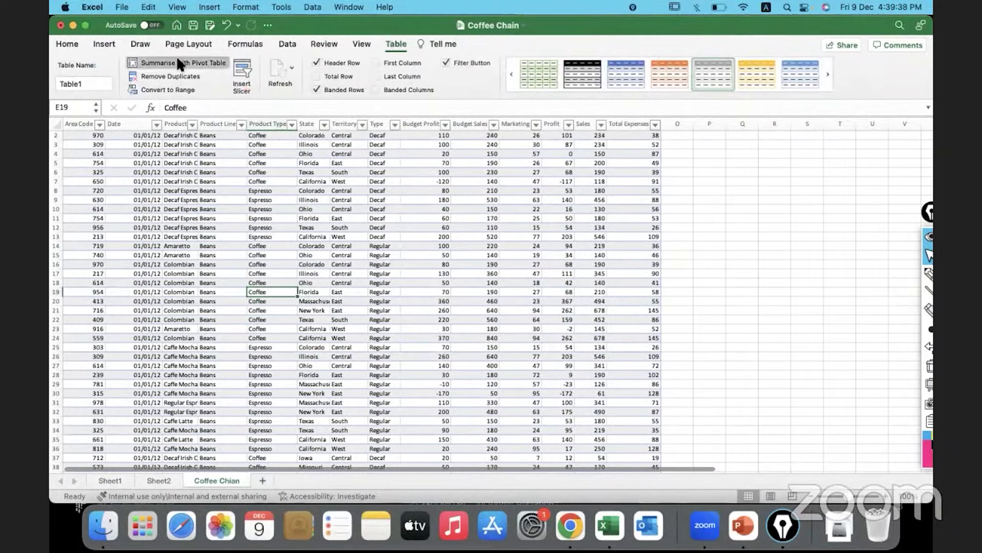
click(604, 291)
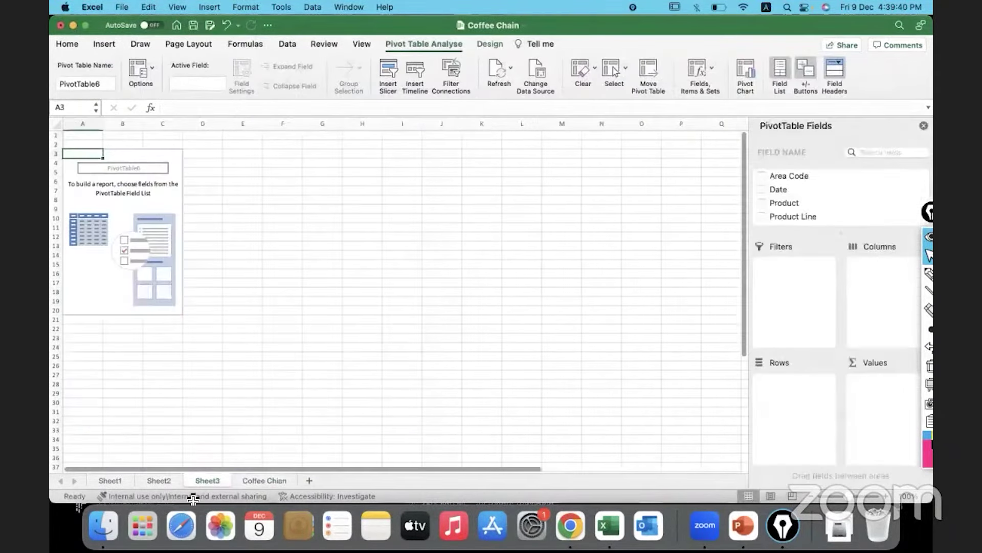
- Rename the new pivot table's sheet as product Data
double_click(211, 481)
text(productData)
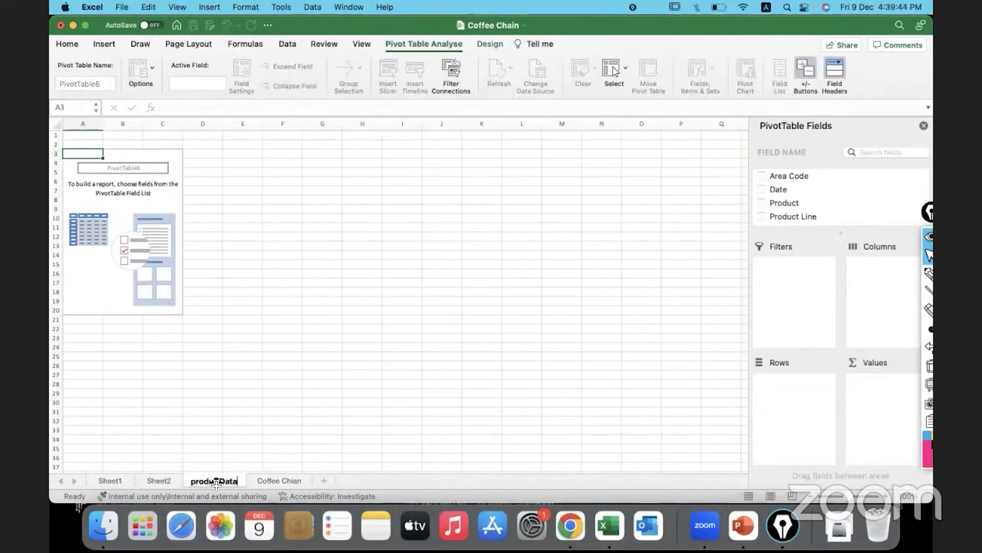
text(c)
key(Return)
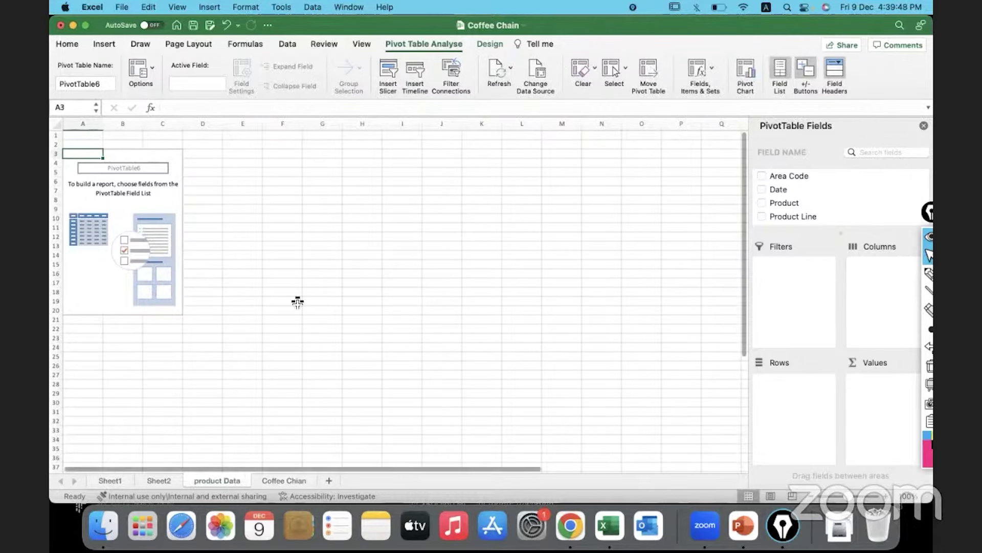
- Build the pivot table with Product in the rows and the sum of Profit as its values
drag(778, 201, 790, 358)
scroll(803, 197, down, 5)
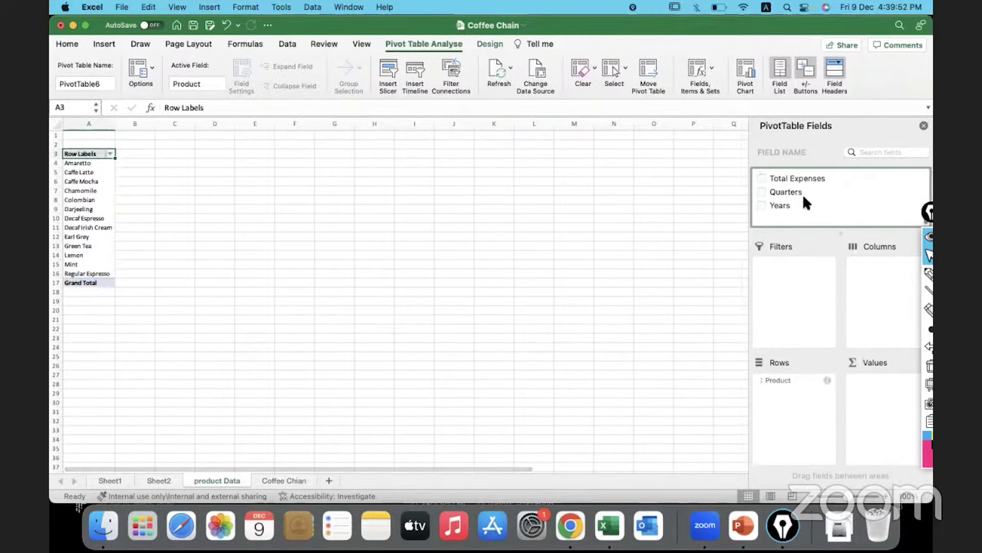
scroll(778, 176, up, 2)
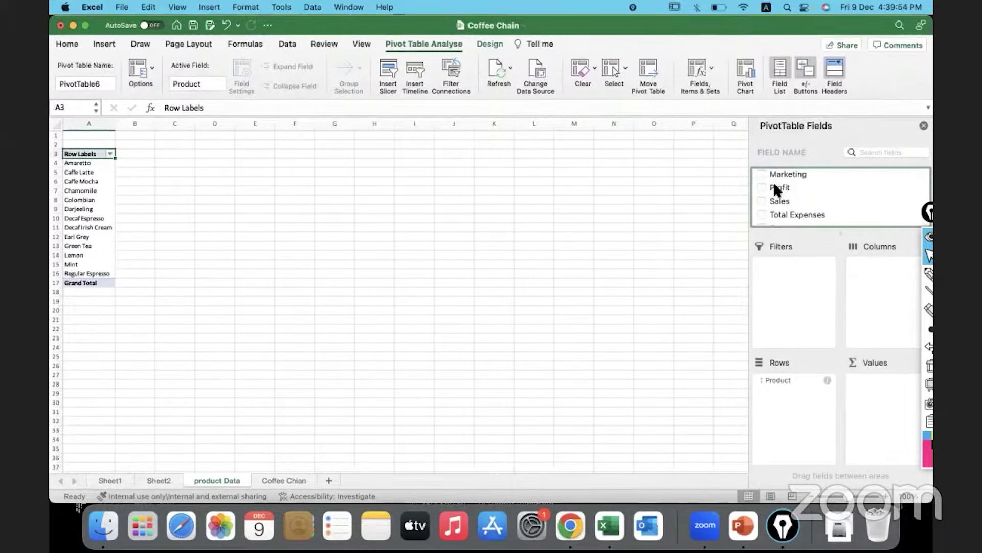
drag(773, 185, 882, 395)
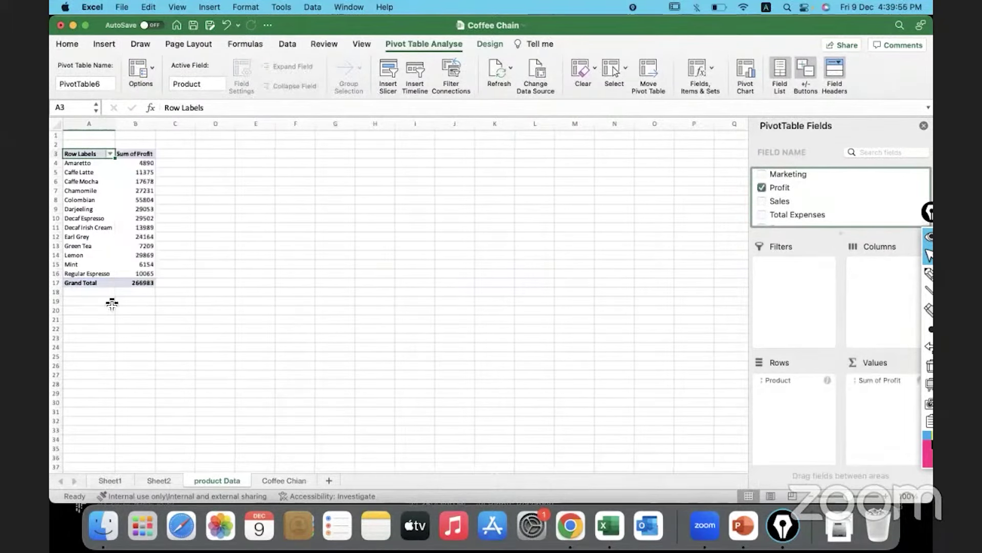
- Set the font size of the whole product profit pivot table to 20
click(157, 241)
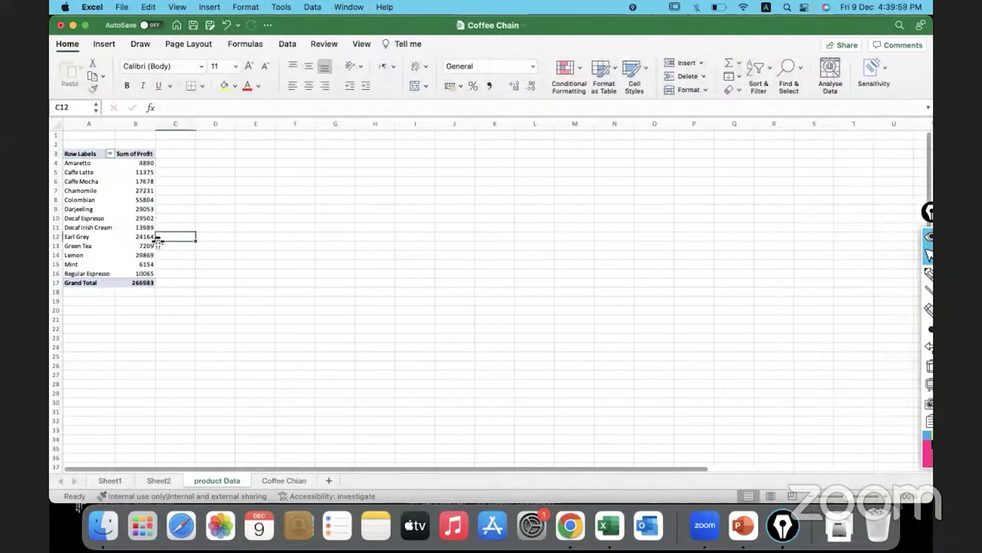
key(Left)
key(Up)
key(Up)
key(super+a)
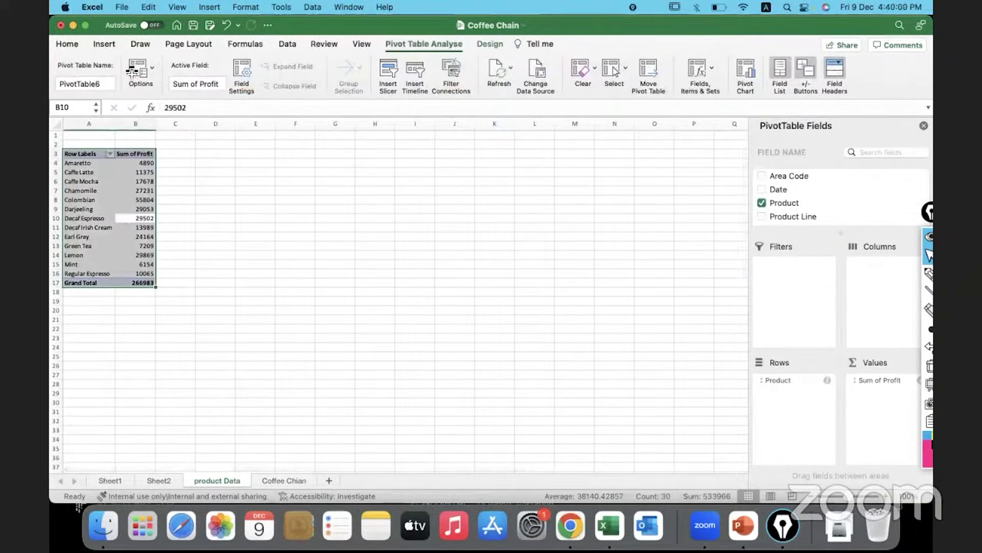
click(75, 44)
click(235, 67)
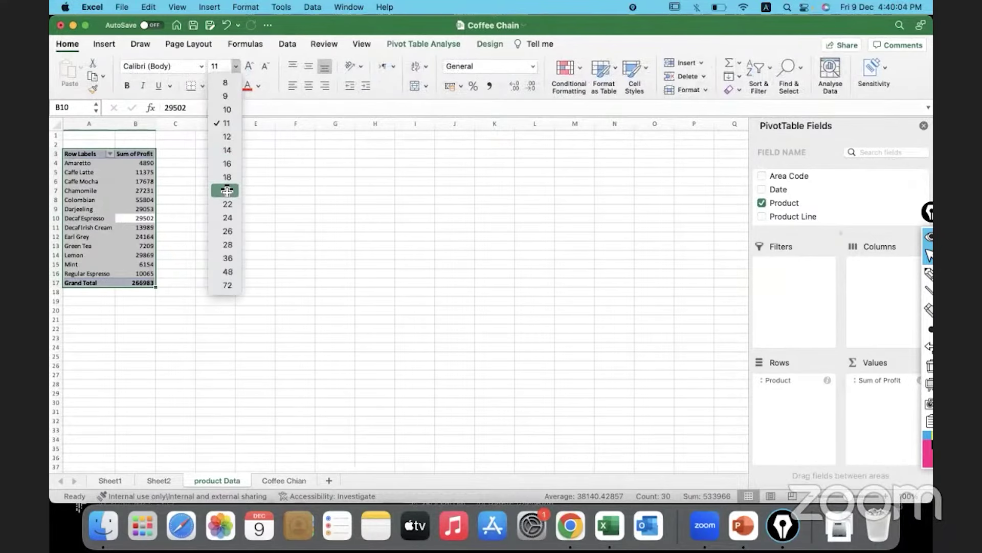
click(223, 191)
- Autofit the widths of columns A and B to the enlarged pivot table text
drag(98, 124, 154, 124)
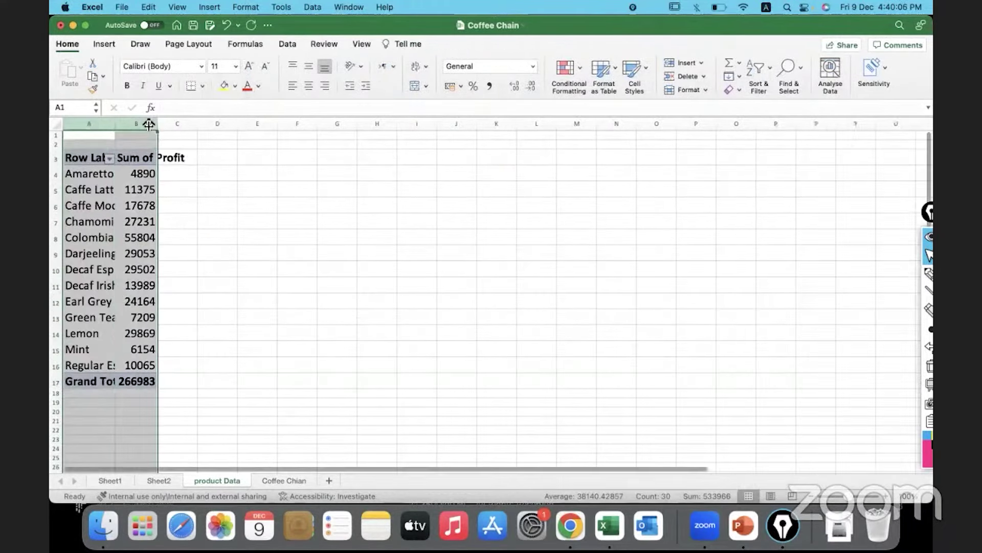
double_click(157, 124)
drag(176, 183, 176, 285)
click(176, 289)
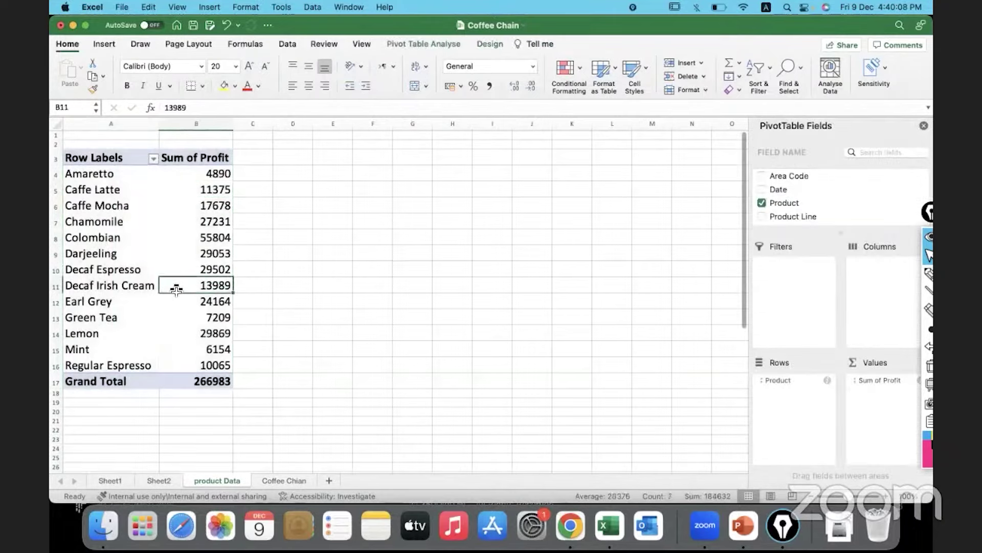
- On Sheet2, filter the Product slicer to Amaretto and extend the Date timeline to January 2012 through December 2013
click(152, 477)
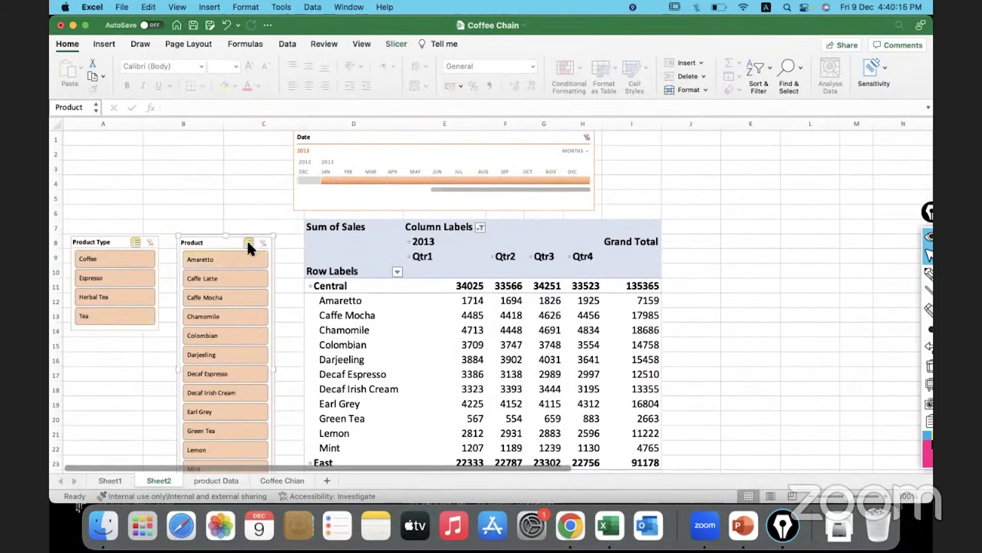
click(228, 259)
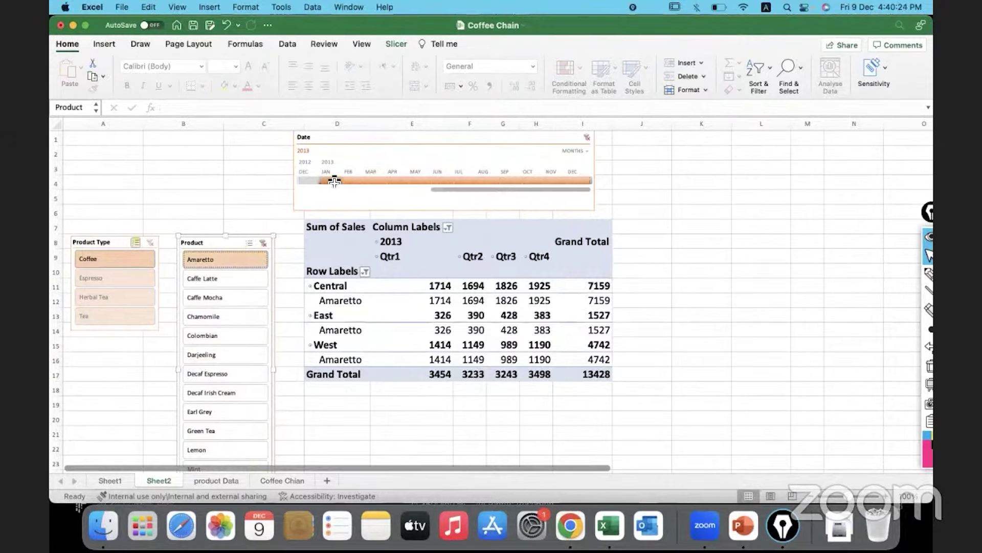
drag(321, 180, 227, 178)
drag(435, 188, 331, 188)
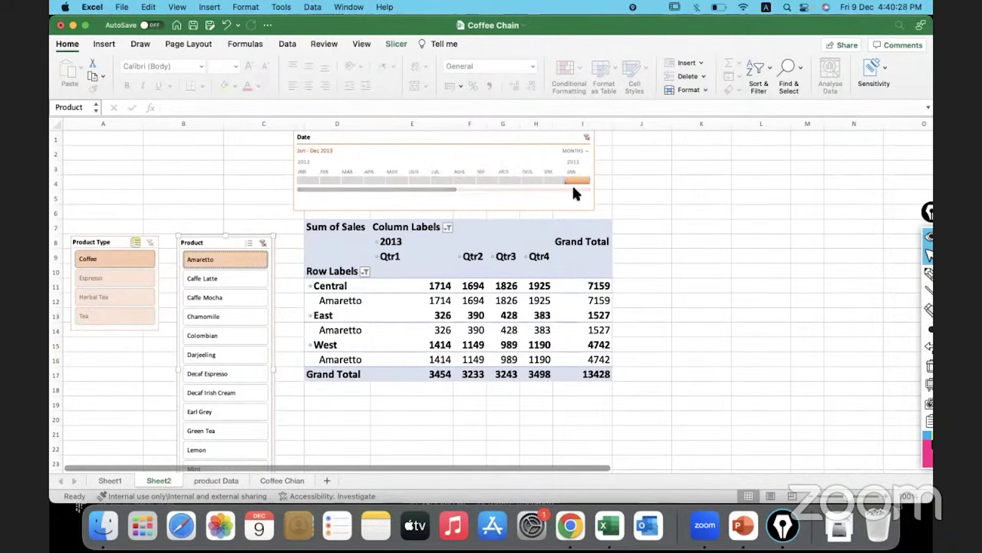
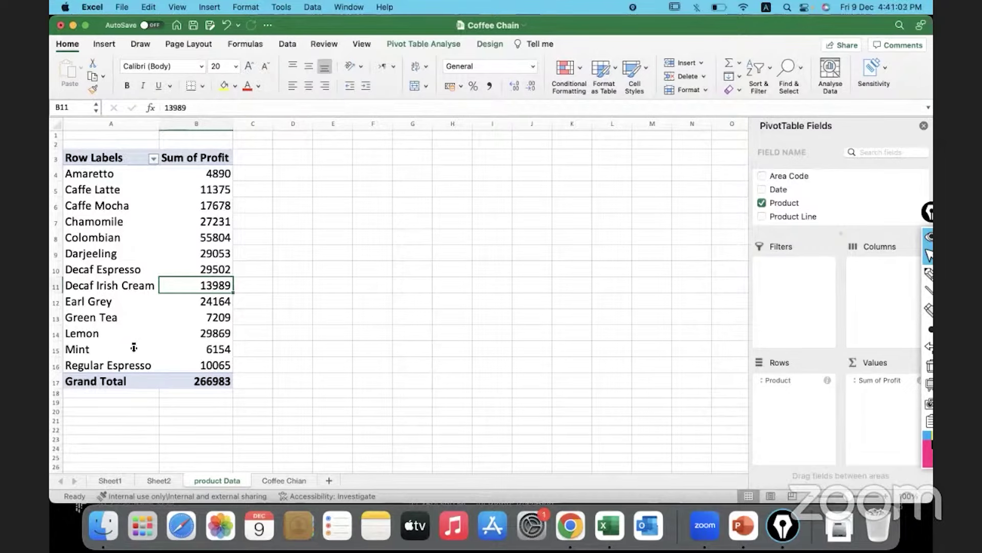
- On Sheet2, open the Product slicer's report connections and include PivotTable6 from the product Data sheet
click(154, 483)
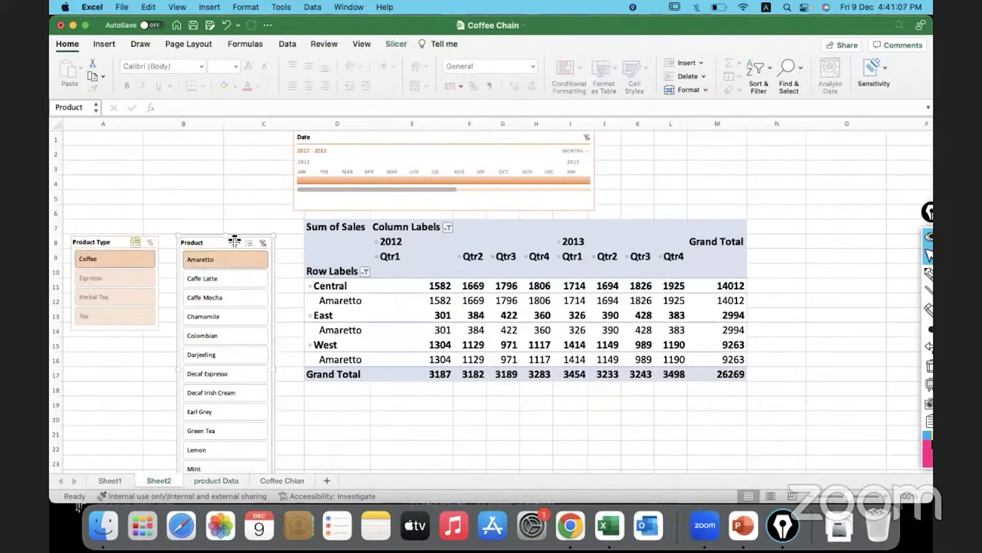
click(446, 286)
click(398, 45)
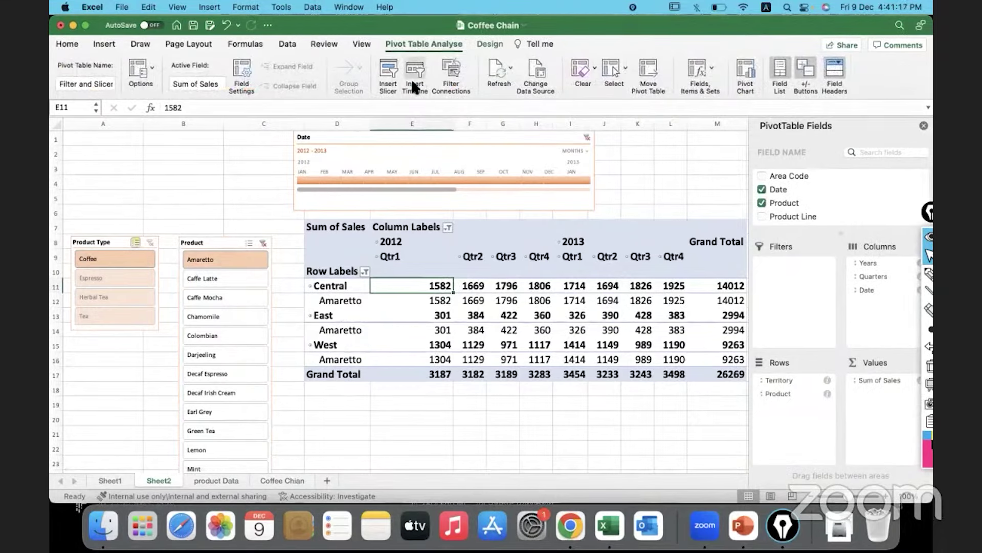
click(434, 40)
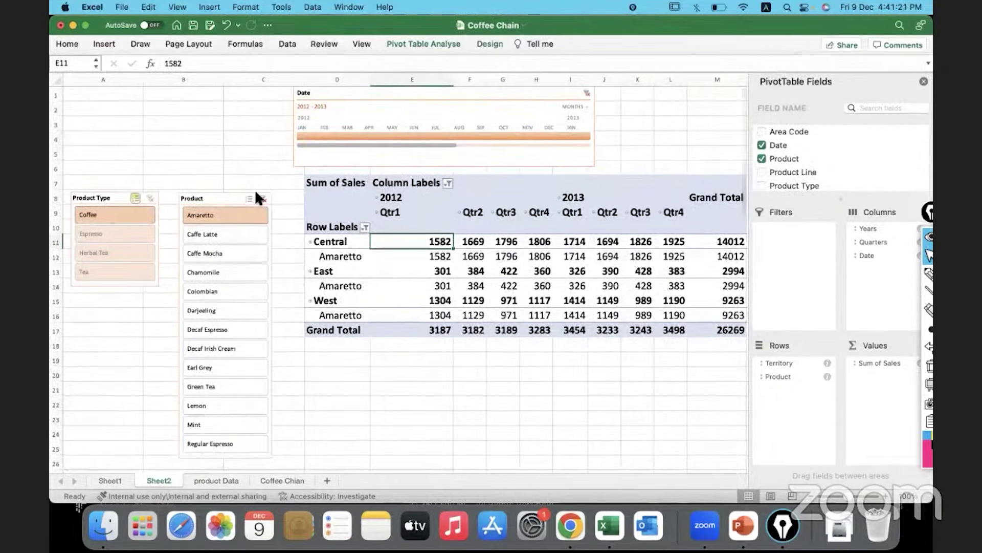
click(223, 199)
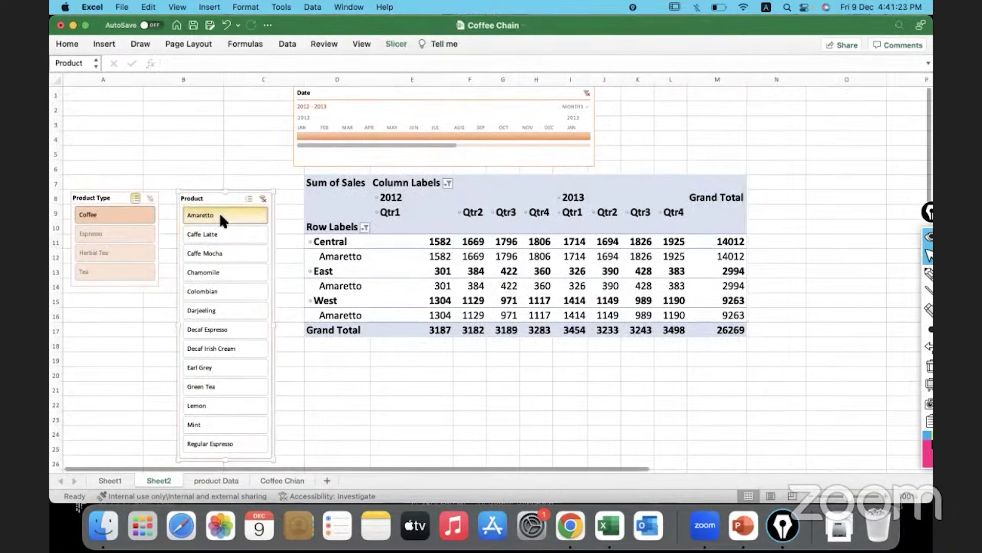
click(398, 44)
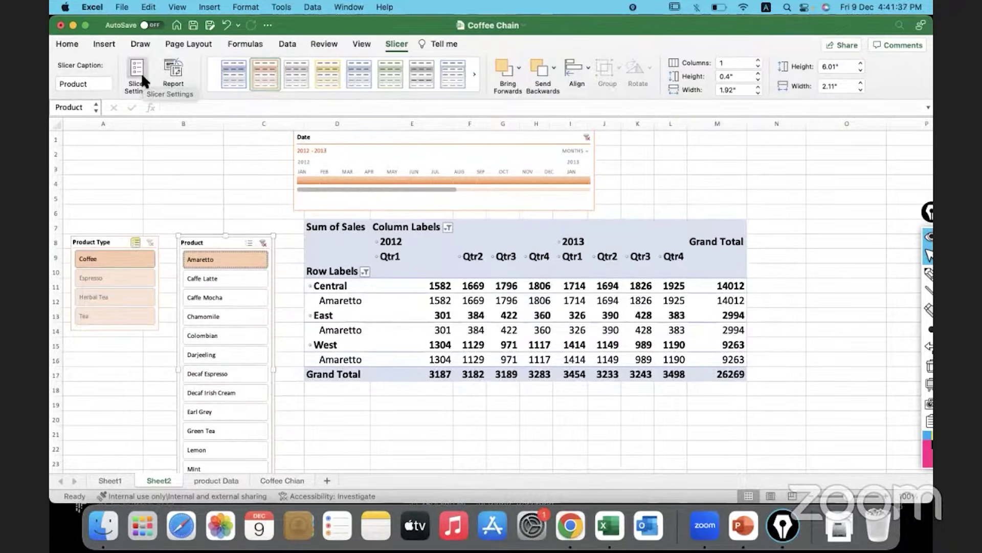
click(174, 76)
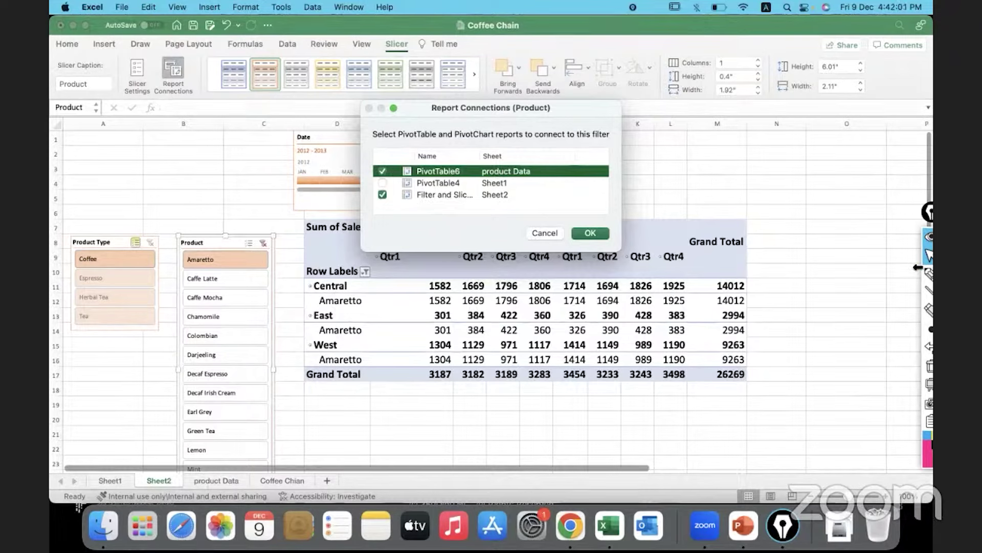
- With Epic Pen, mark the product Data and Sheet2 names, the Product slicer and the PivotTable6 connection, and clear the drawings
click(924, 269)
mouse_move(241, 470)
mouse_down()
mouse_move(193, 473)
mouse_move(245, 499)
mouse_move(240, 472)
mouse_up()
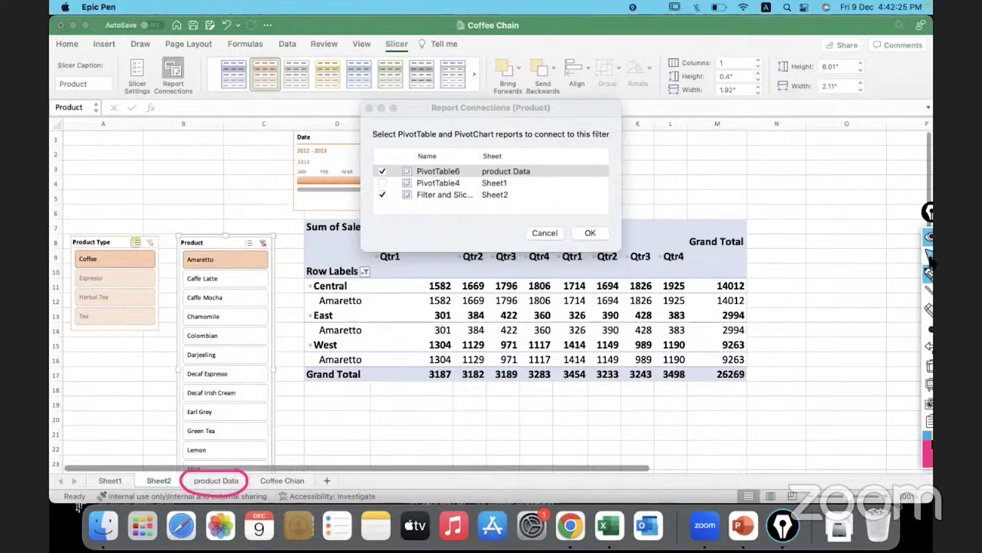
mouse_move(929, 263)
drag(476, 204, 522, 206)
drag(141, 468, 174, 425)
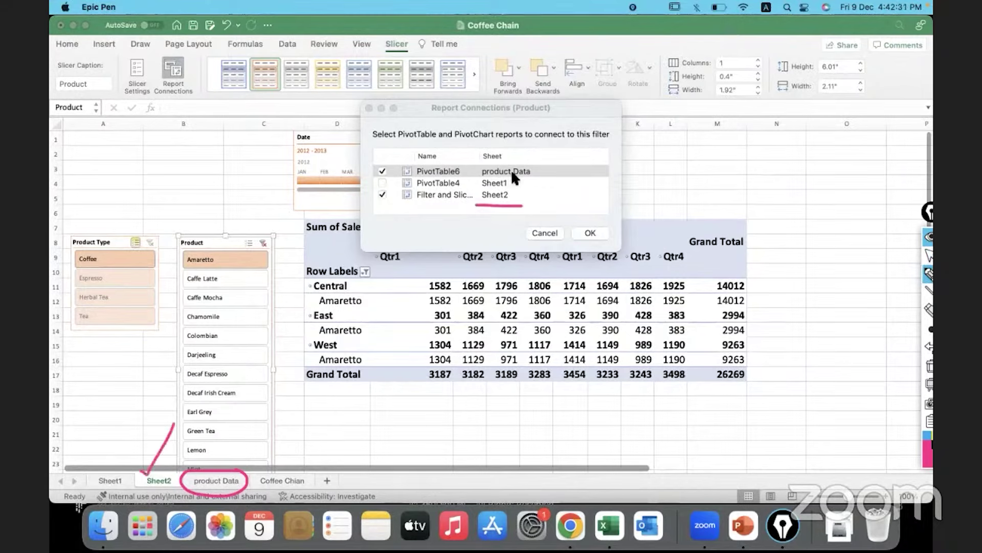
drag(533, 166, 565, 149)
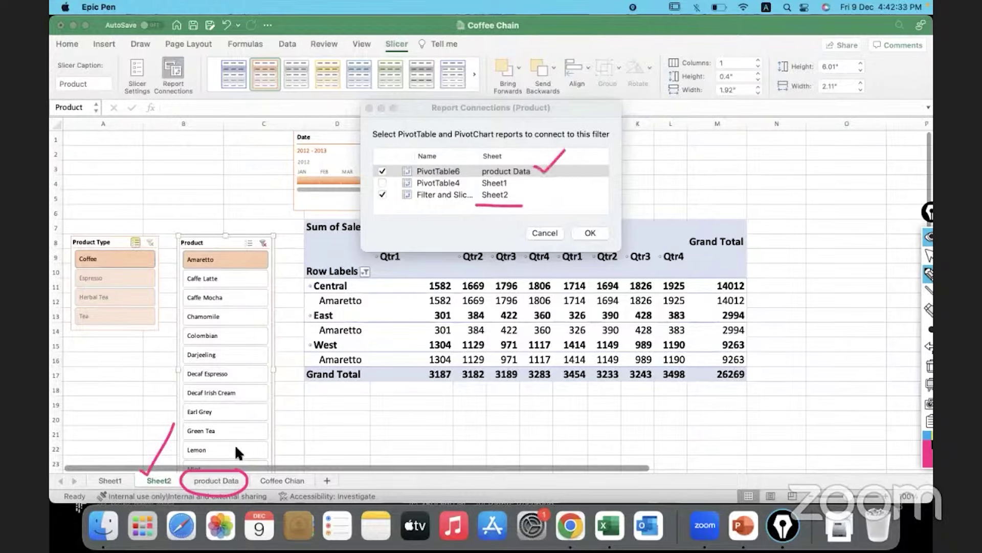
drag(232, 490, 260, 468)
drag(214, 244, 240, 219)
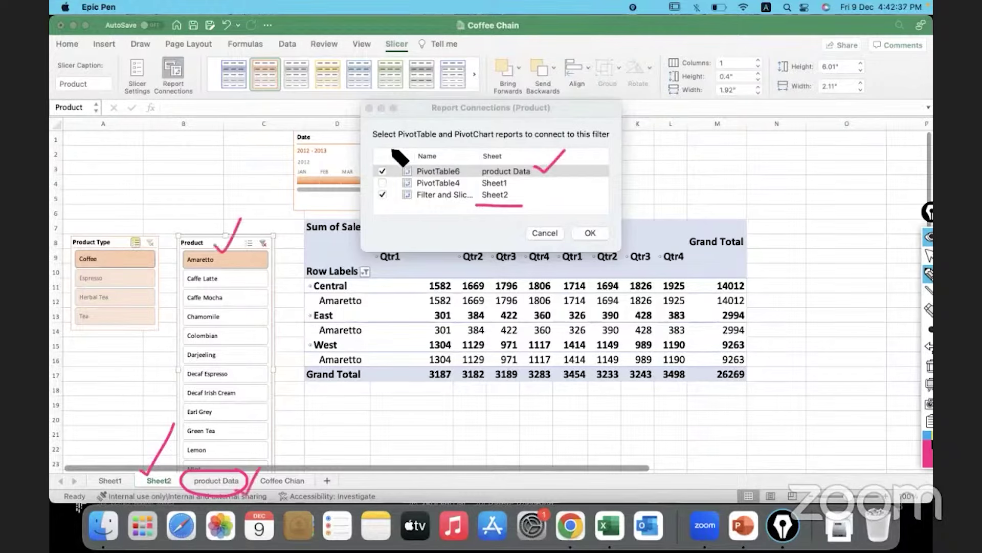
mouse_move(452, 152)
mouse_down()
mouse_move(353, 155)
mouse_move(412, 178)
mouse_move(463, 180)
mouse_move(583, 159)
mouse_move(423, 158)
mouse_up()
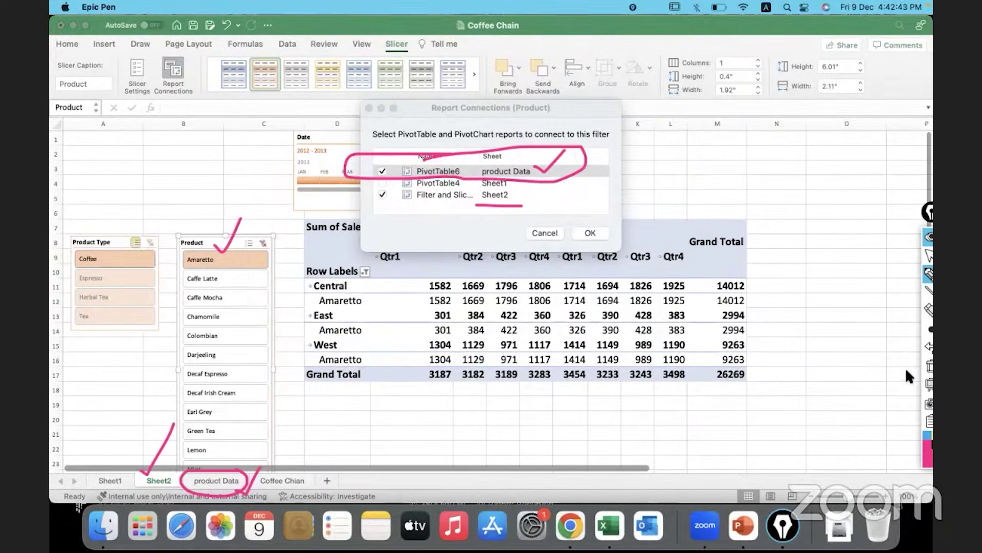
click(929, 366)
click(930, 255)
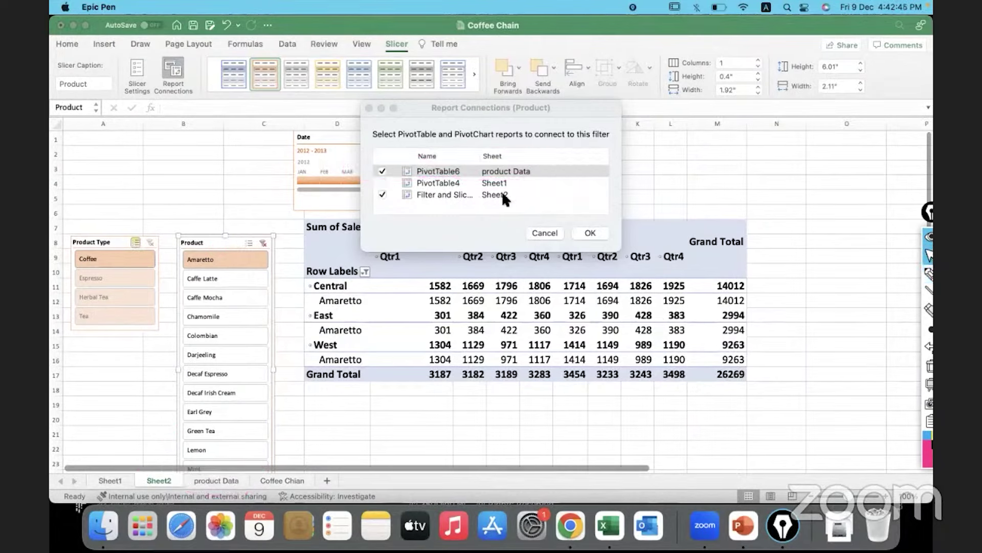
- Disconnect PivotTable6 from the Product slicer and reconnect it
click(382, 171)
click(382, 171)
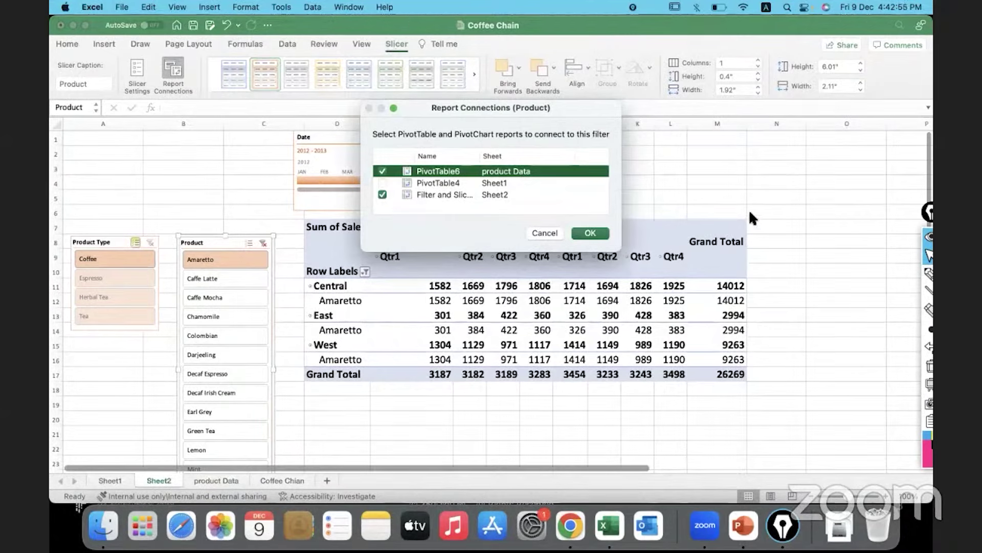
- With Epic Pen, circle the Slicer heading, box the Report Connections command and write a 2 beside the pivot table, then erase everything
click(928, 273)
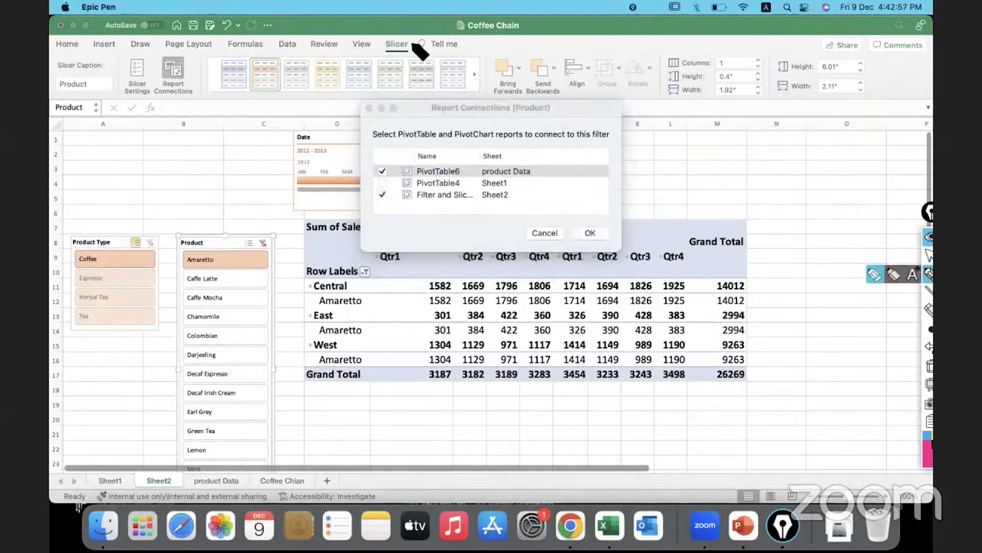
mouse_move(416, 39)
mouse_down()
mouse_move(380, 51)
mouse_move(410, 32)
mouse_up()
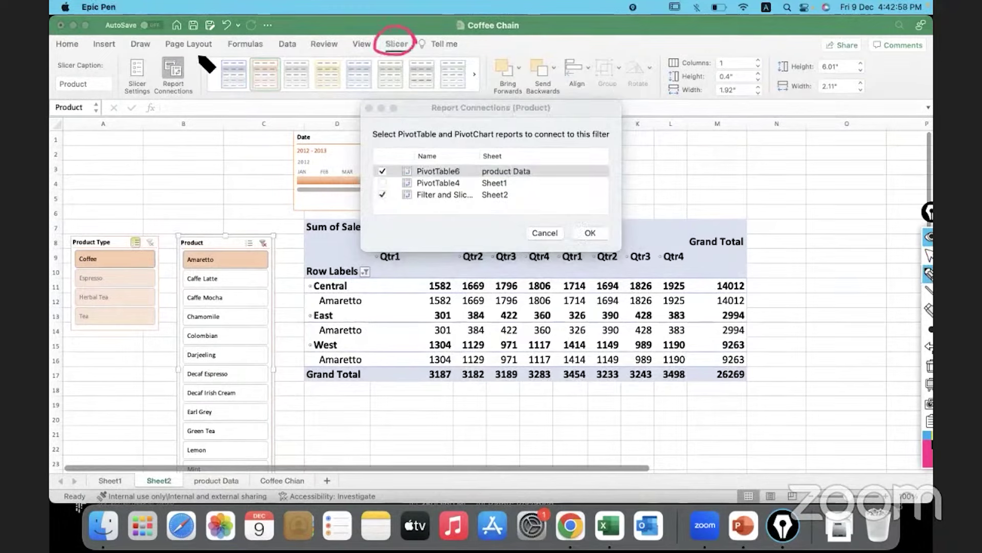
mouse_move(158, 55)
mouse_down()
mouse_move(105, 77)
mouse_move(210, 91)
mouse_move(200, 56)
mouse_move(185, 54)
mouse_up()
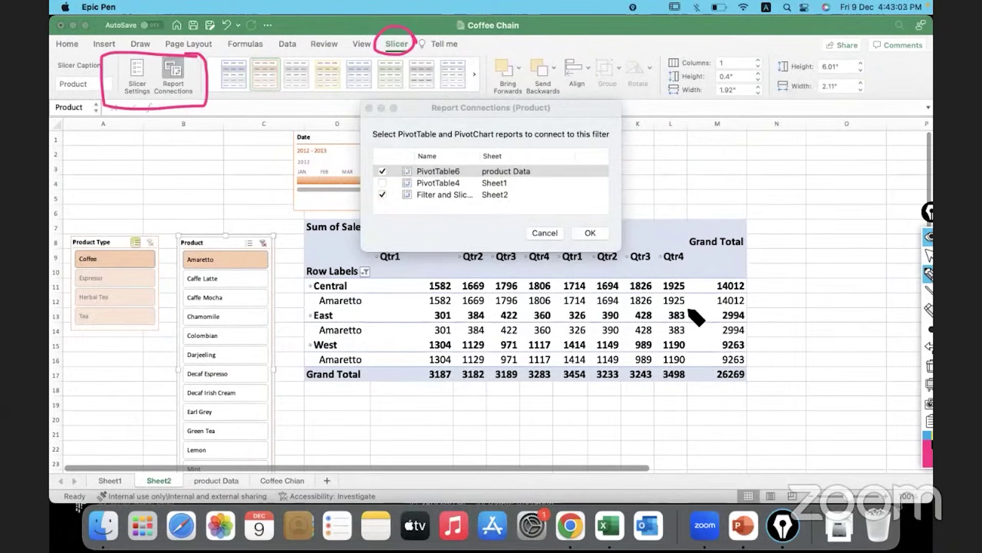
drag(688, 311, 720, 296)
mouse_move(778, 262)
mouse_down()
mouse_move(791, 261)
mouse_move(804, 283)
mouse_up()
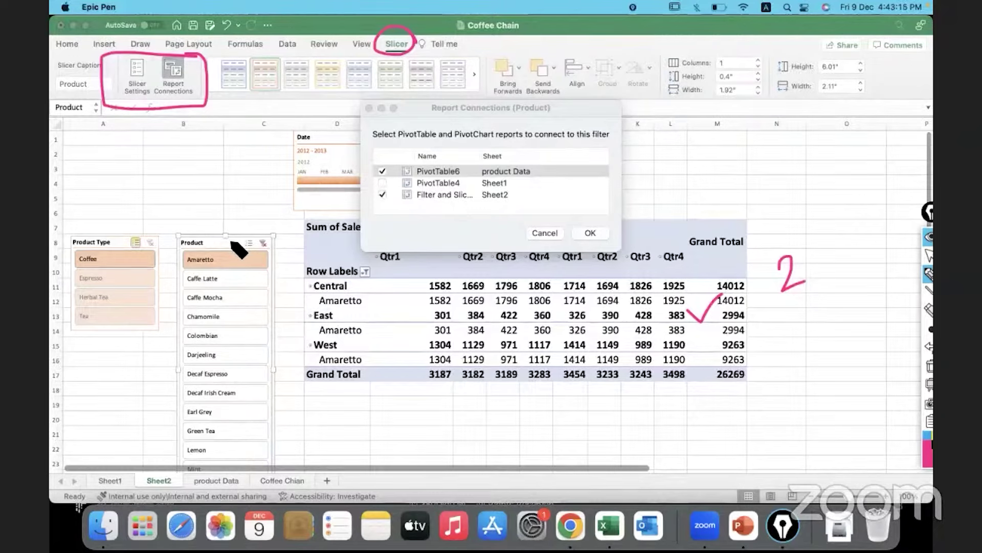
mouse_move(380, 59)
mouse_down()
mouse_move(417, 44)
mouse_move(405, 35)
mouse_move(371, 51)
mouse_move(417, 60)
mouse_up()
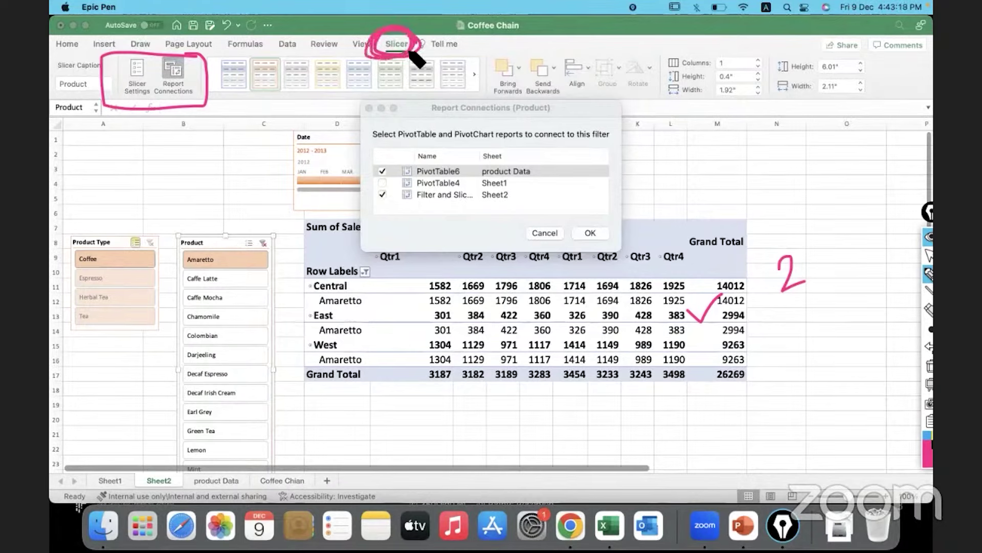
click(930, 366)
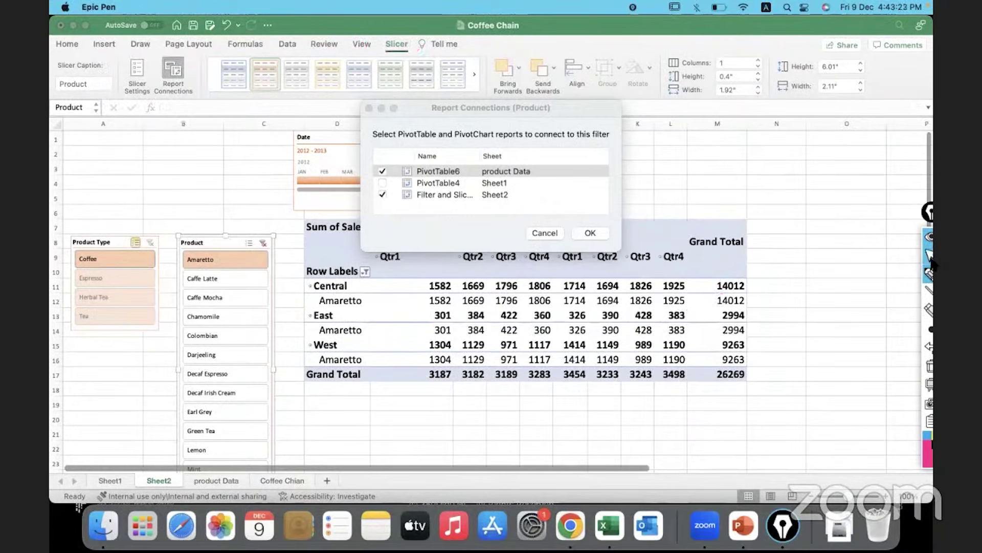
- Apply the Product slicer's connections to PivotTable6 on product Data and the pivot table on Sheet2
click(389, 167)
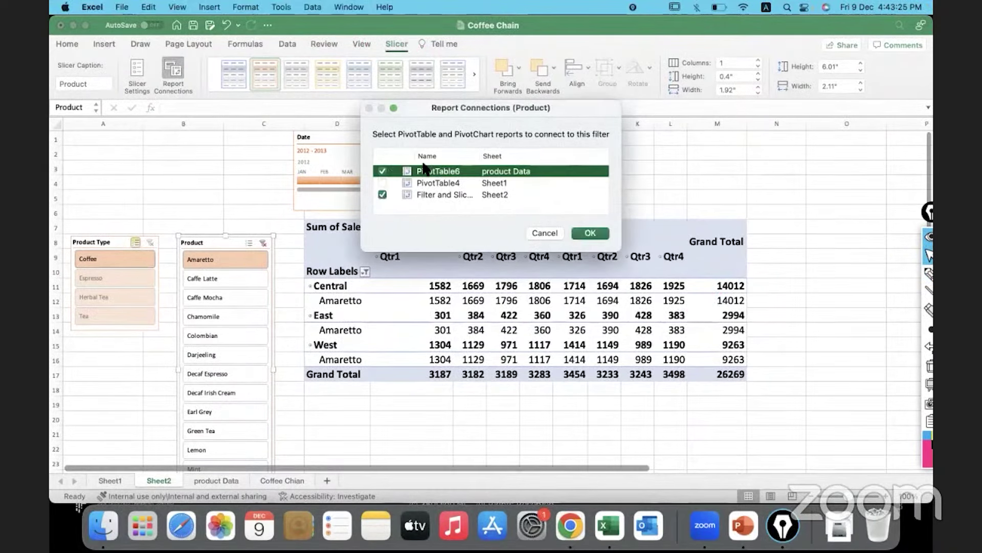
click(583, 233)
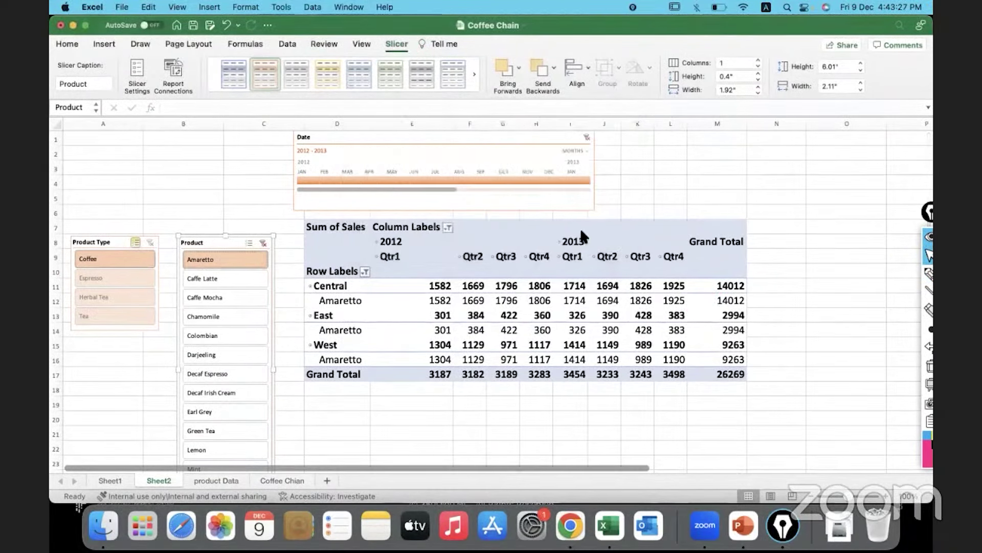
- Filter the Product slicer to Caffe Latte and check the connected pivot table on the product Data sheet
click(210, 276)
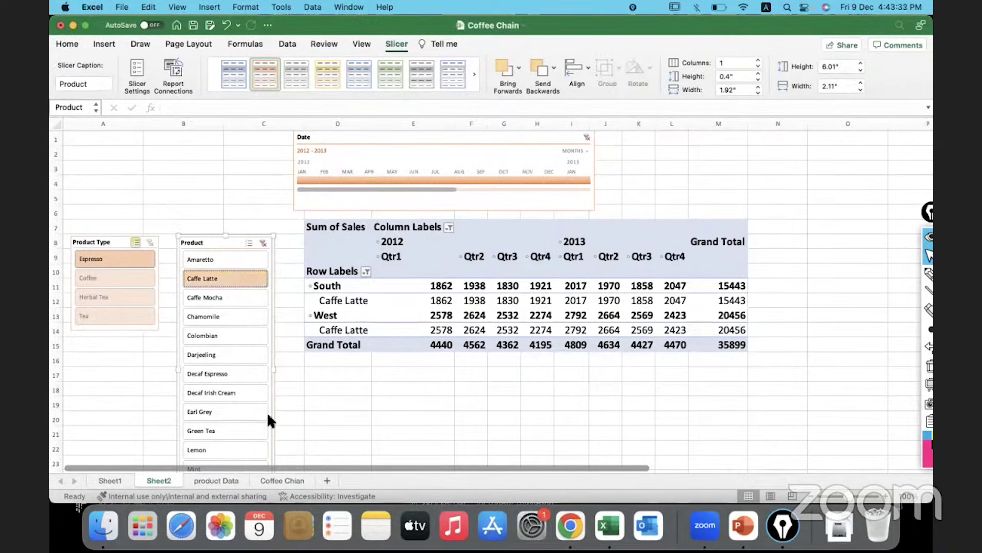
click(226, 480)
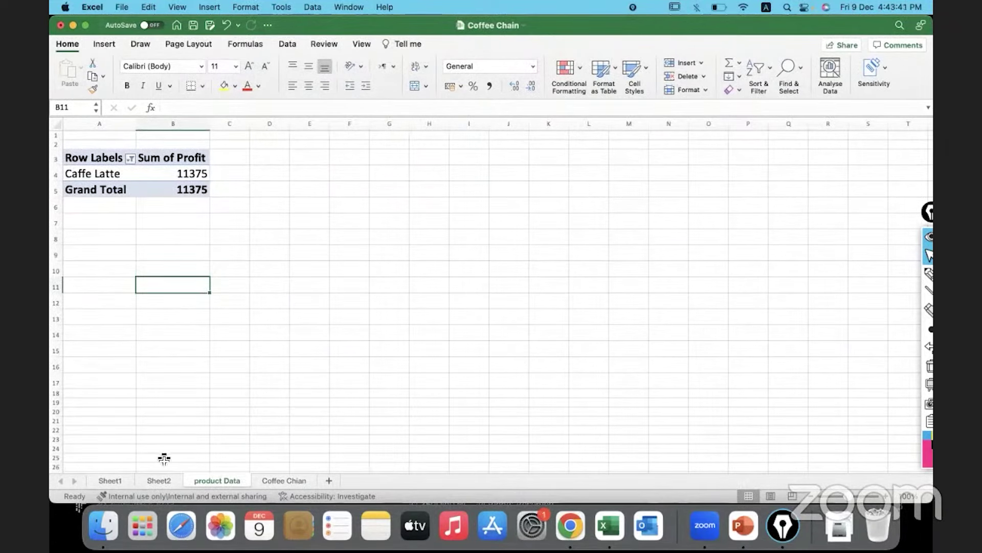
- Enable multi-select on the Product slicer, add Amaretto, Caffe Mocha, Chamomile and Colombian, and check the product Data sheet
click(159, 477)
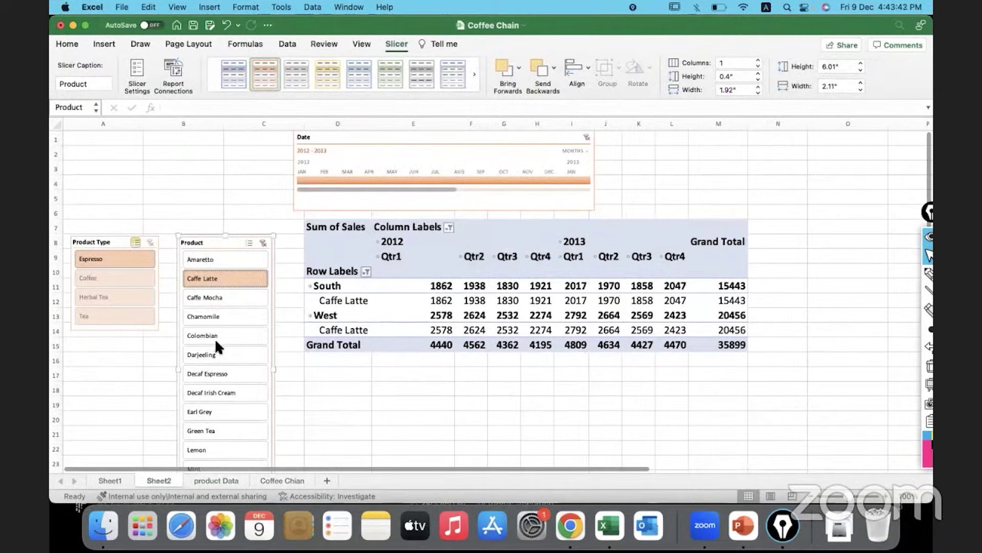
click(249, 242)
click(237, 259)
click(235, 301)
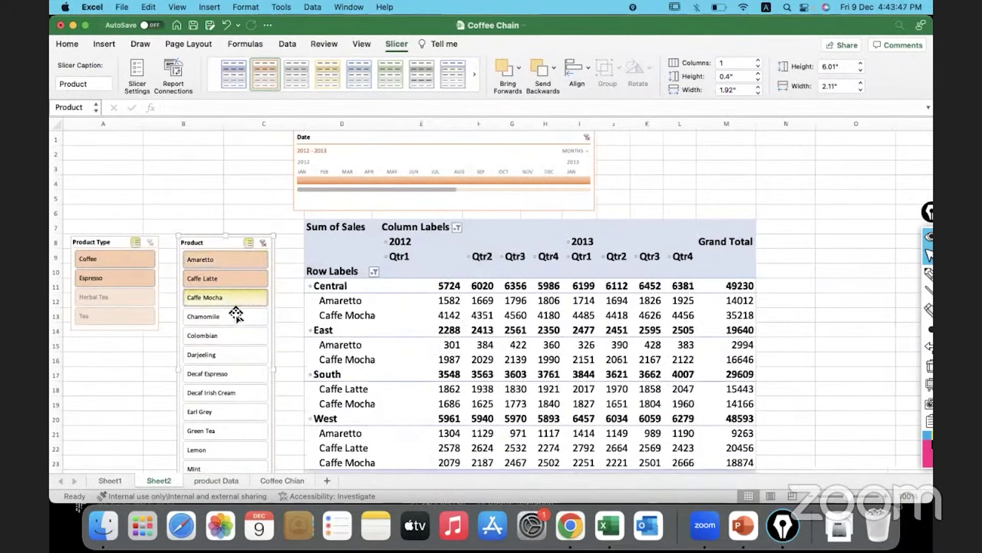
click(235, 317)
click(234, 336)
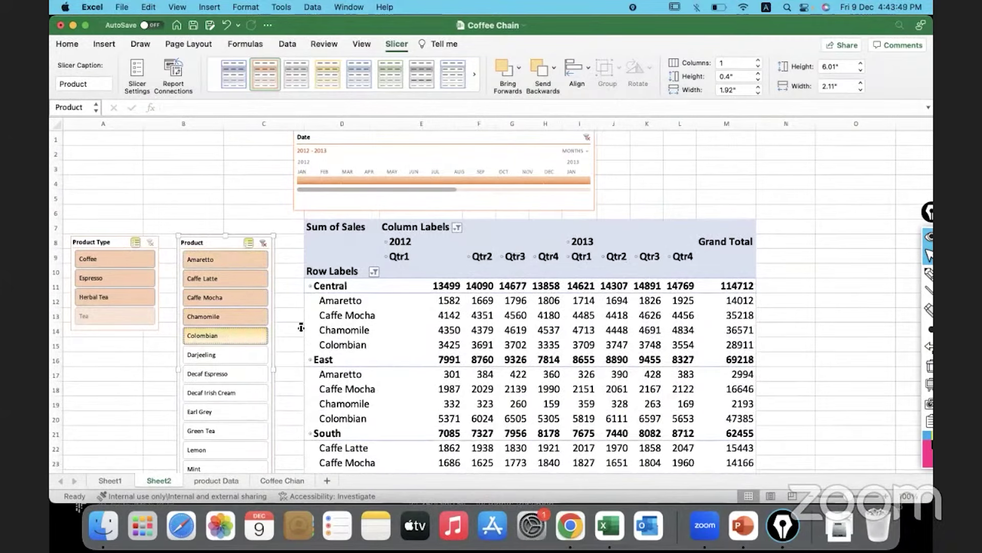
click(218, 478)
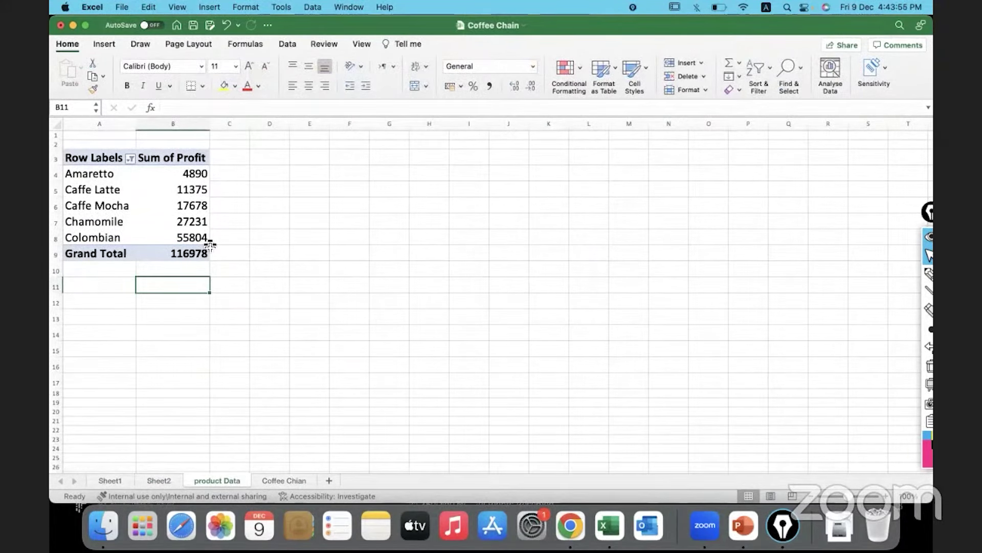
- Clear the Product slicer's filter on Sheet2 and check the pivot table on the product Data sheet
click(159, 479)
click(264, 243)
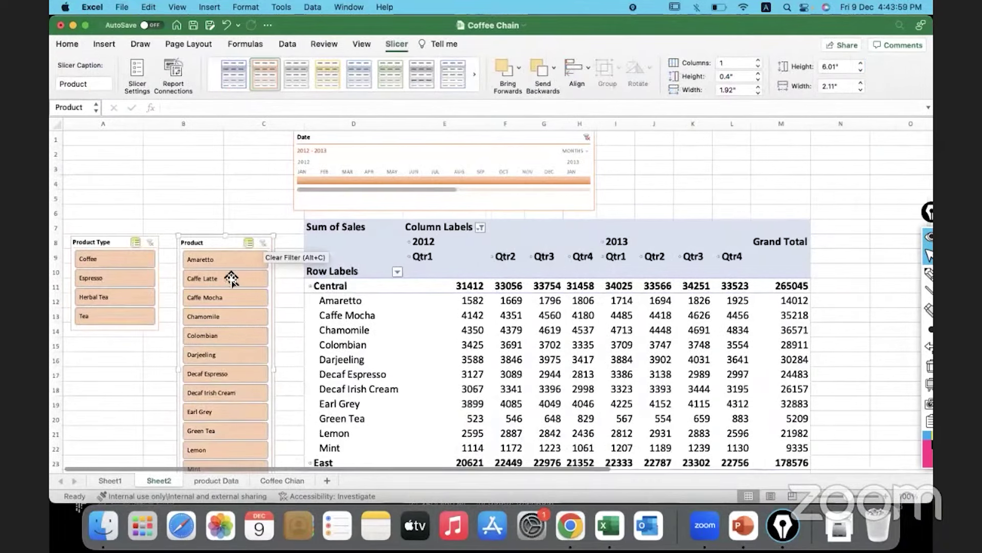
click(219, 480)
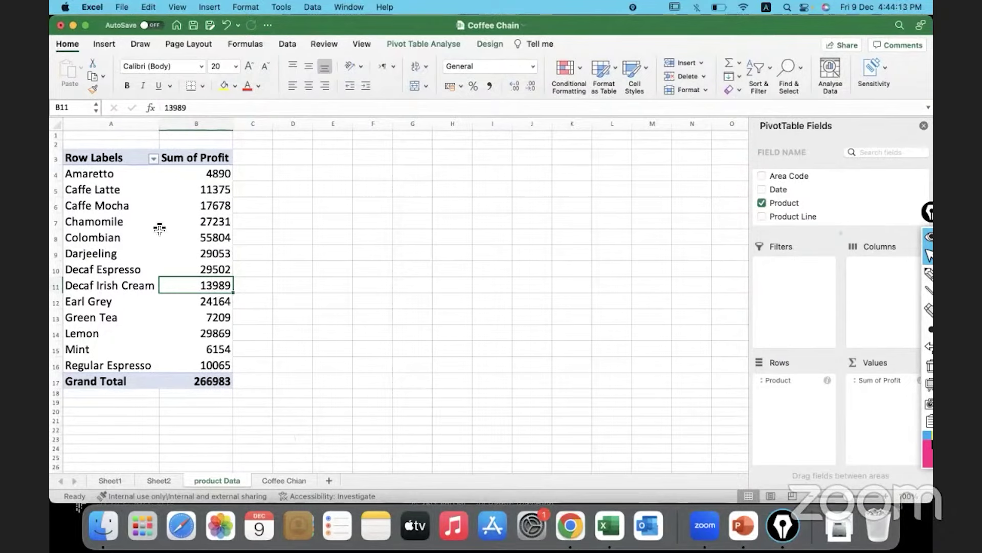
- Switch to PowerPoint to view the Agenda slide, and return to Excel to view the Coffee Chian source data
click(741, 525)
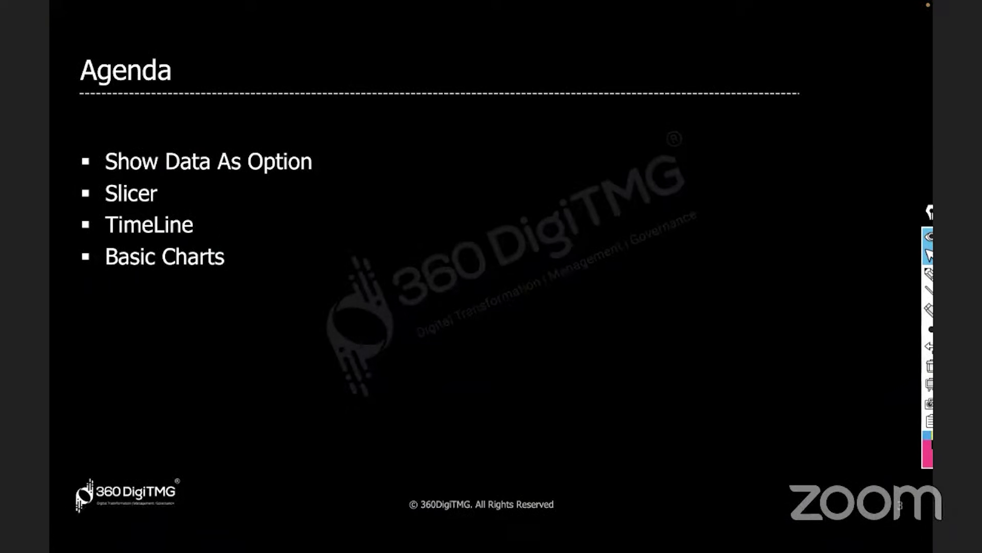
key(super+Tab)
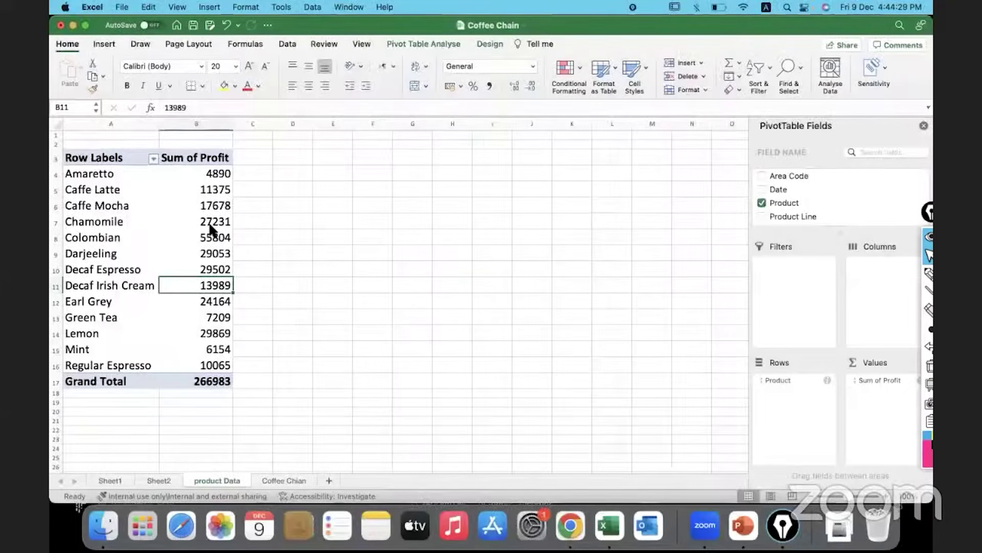
click(268, 477)
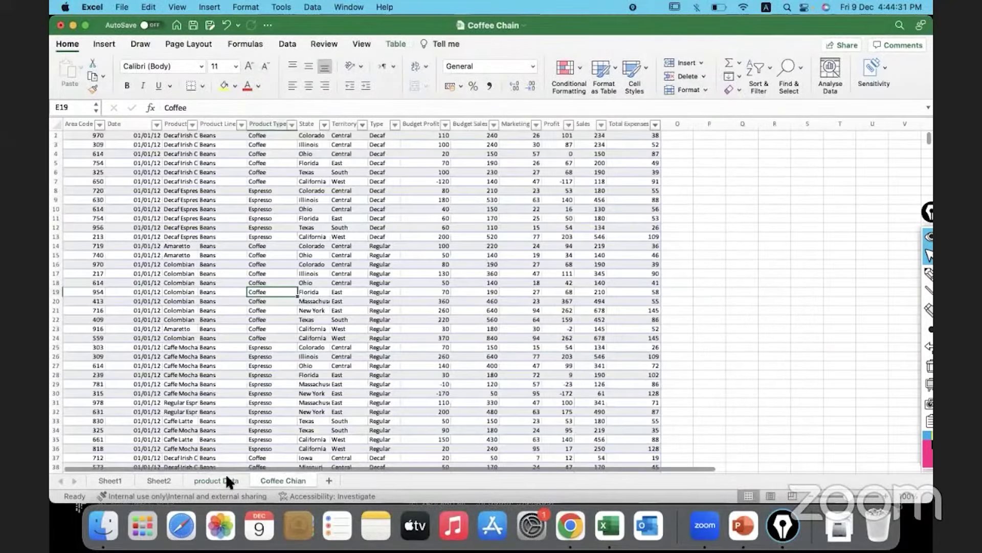
- On Sheet2, switch the Date timeline's time level to years, to quarters, and back to months
click(163, 478)
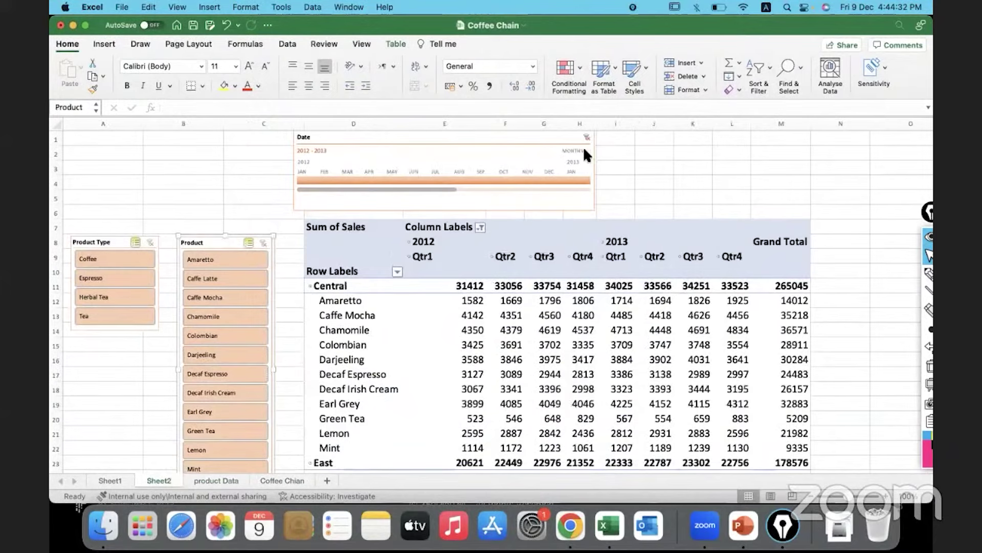
click(583, 145)
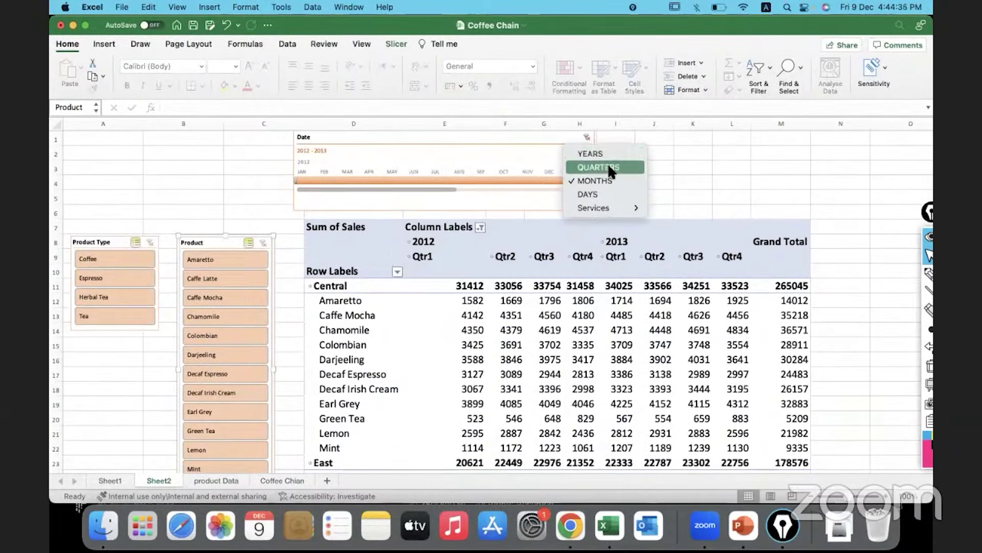
click(594, 153)
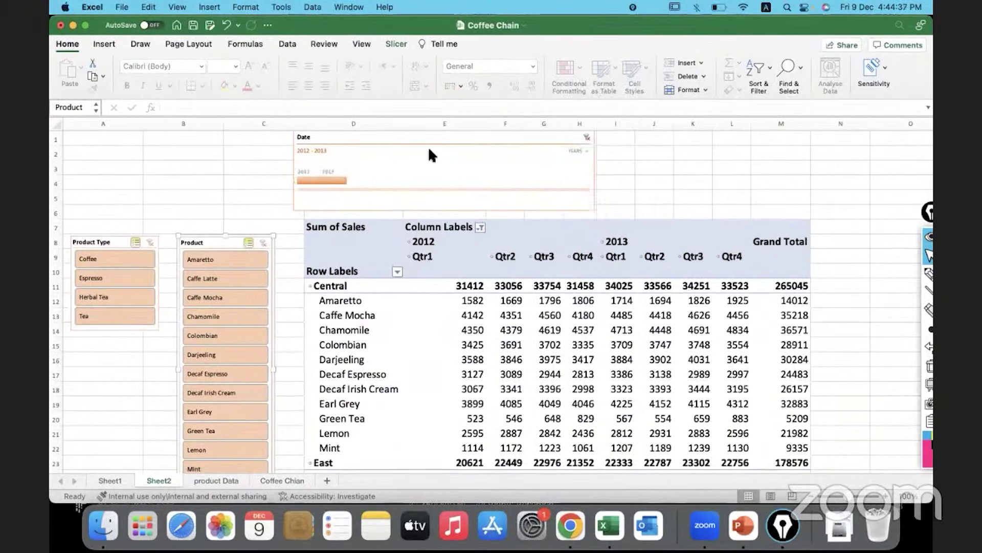
click(583, 150)
click(588, 168)
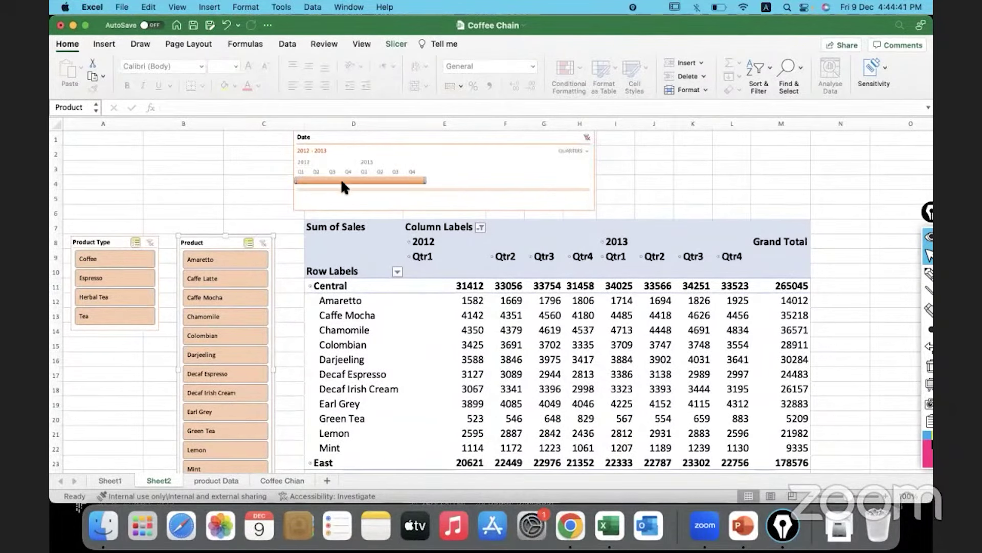
click(587, 148)
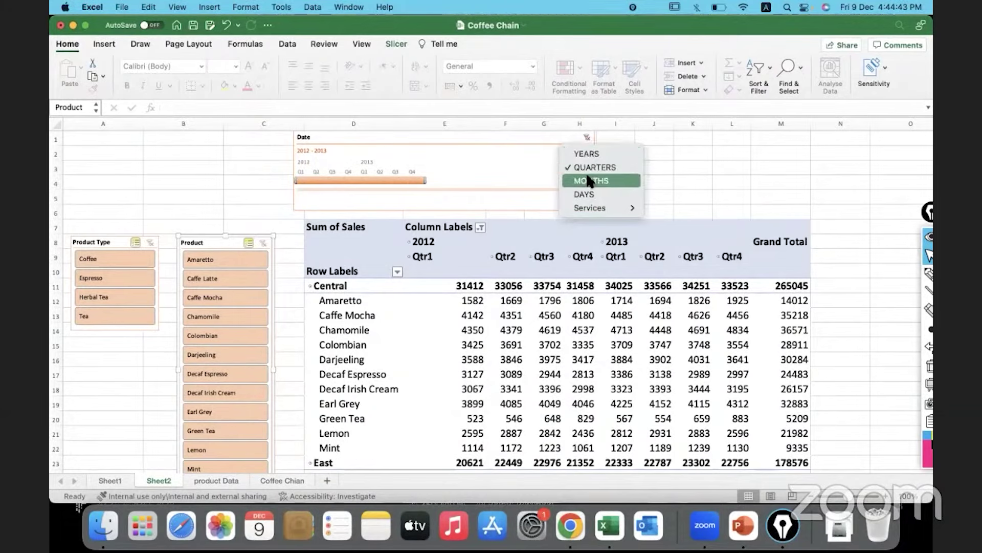
click(588, 181)
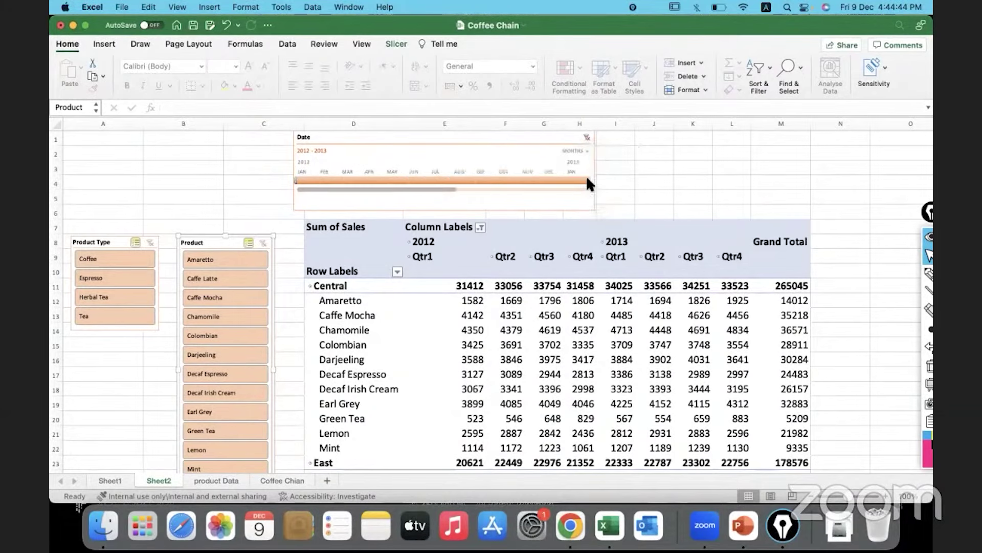
- Filter the Date timeline to January through July 2012
click(476, 180)
click(433, 180)
drag(434, 180, 258, 182)
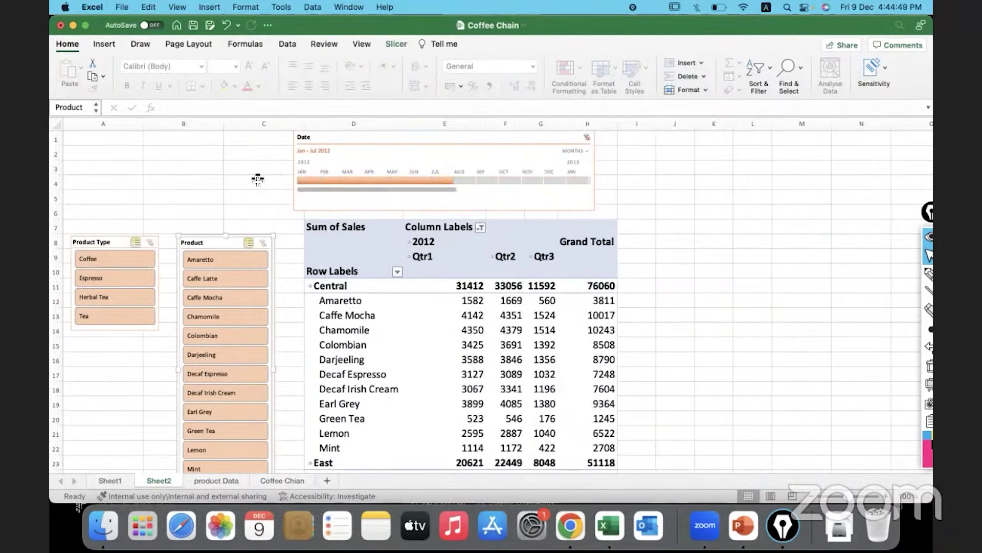